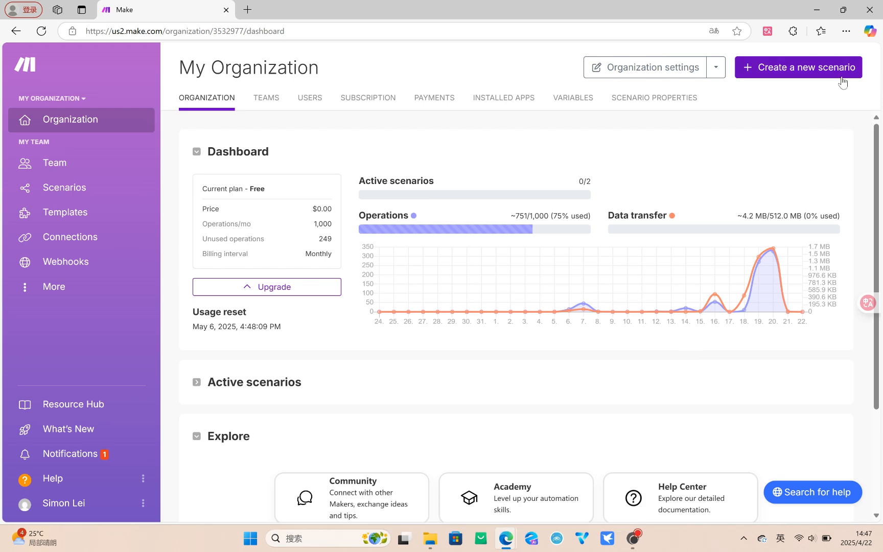
Step: Create a new scenario that starts with the Gmail Send an Email module
{"action": "left_click", "coordinate": [822, 74]}
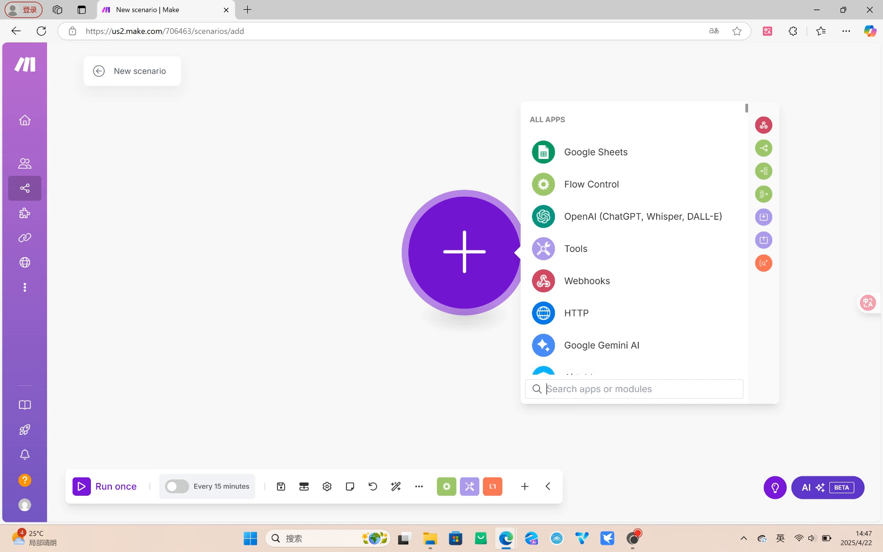
{"action": "type", "text": "G"}
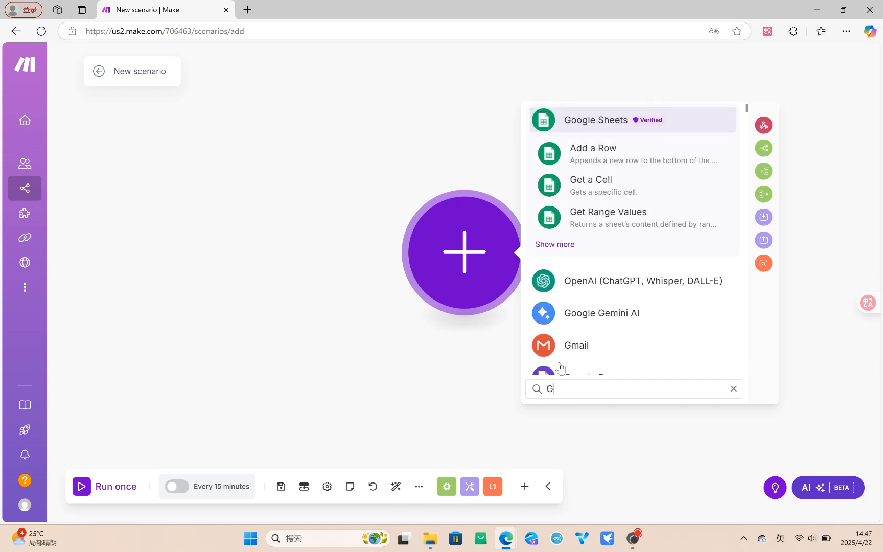
{"action": "left_click", "coordinate": [558, 343]}
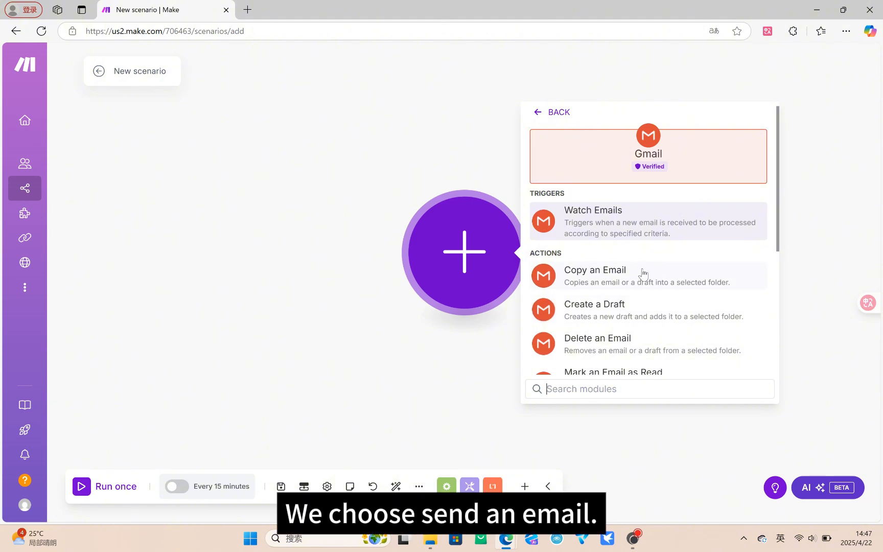
{"action": "scroll", "coordinate": [650, 293], "scroll_direction": "down", "scroll_amount": 3}
{"action": "scroll", "coordinate": [652, 302], "scroll_direction": "up", "scroll_amount": 3}
{"action": "scroll", "coordinate": [654, 308], "scroll_direction": "down", "scroll_amount": 4}
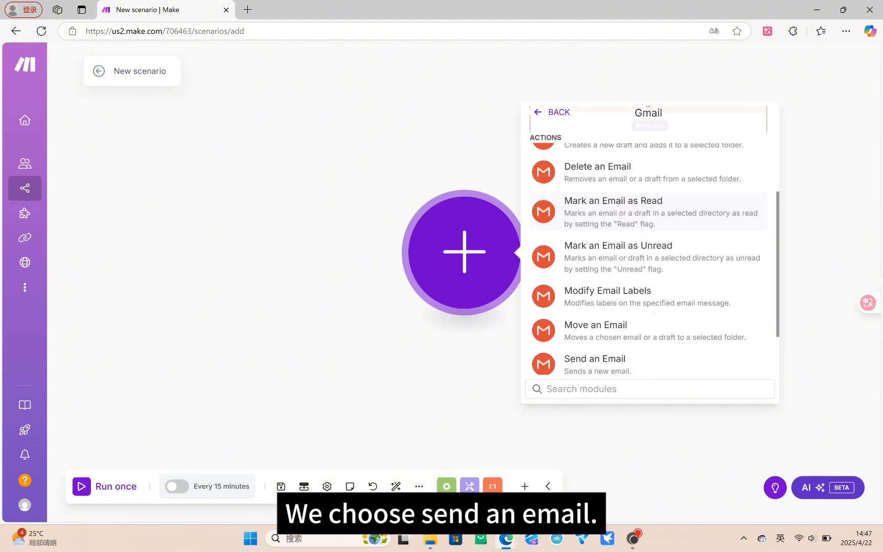
{"action": "left_click", "coordinate": [621, 363]}
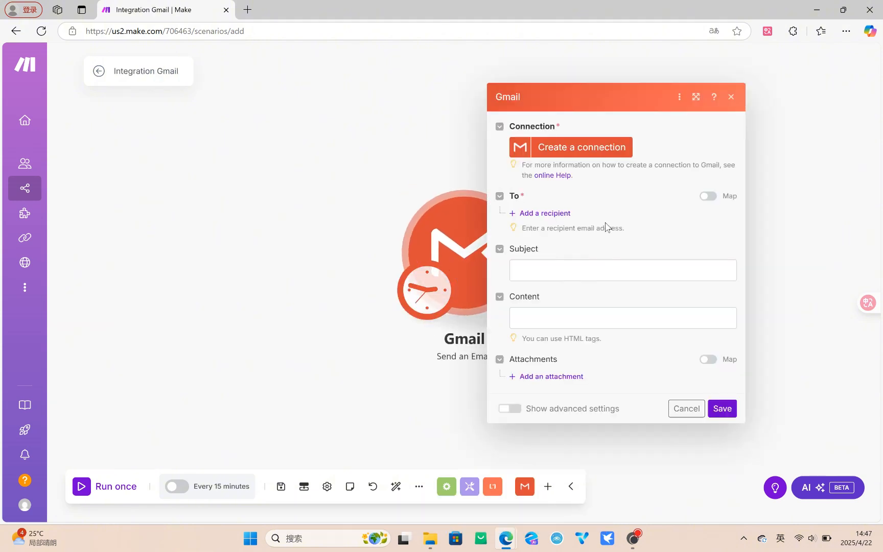
Step: Try to create a Gmail connection by signing in with the existing Google account and allowing Make ongoing access to its data
{"action": "left_click", "coordinate": [600, 151]}
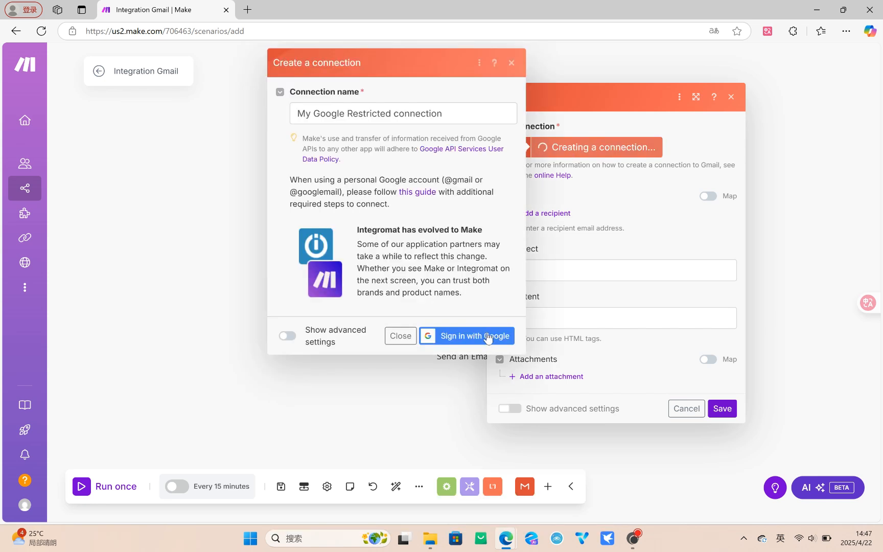
{"action": "left_click", "coordinate": [488, 336]}
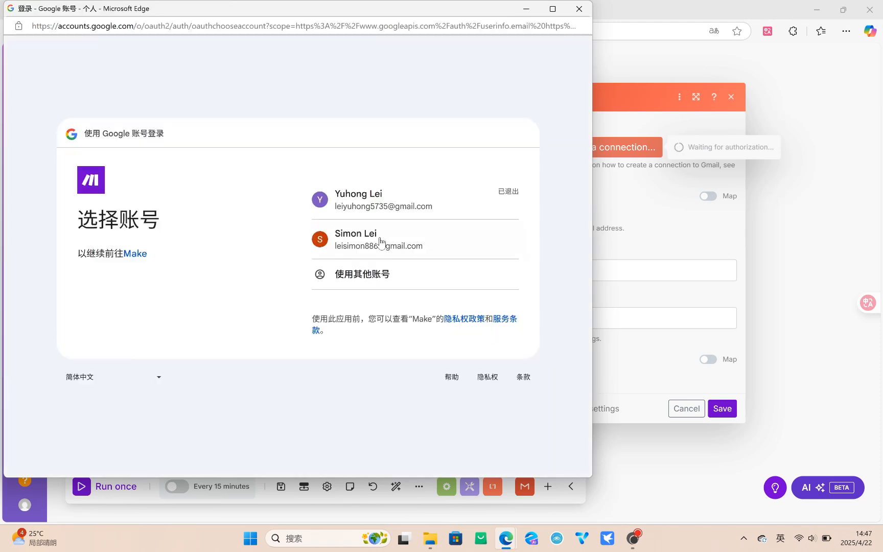
{"action": "left_click", "coordinate": [379, 239]}
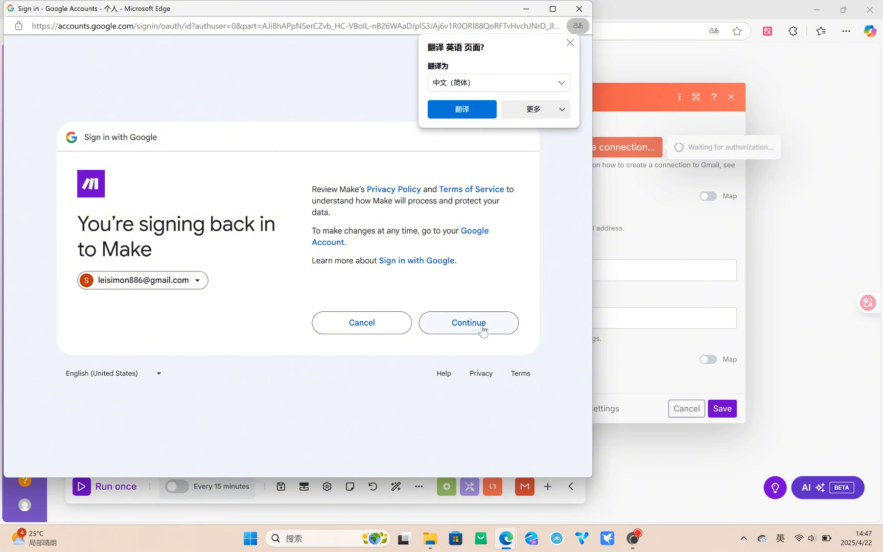
{"action": "left_click", "coordinate": [482, 327]}
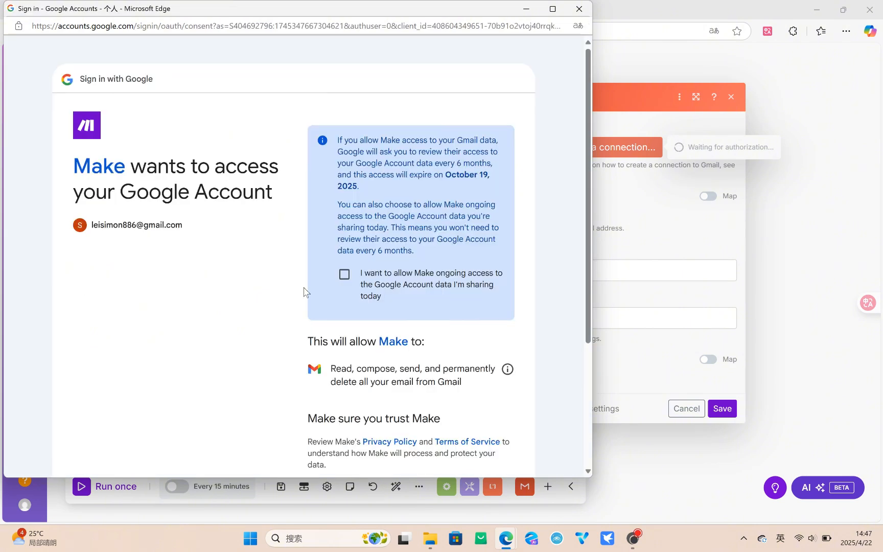
{"action": "left_click", "coordinate": [344, 274]}
{"action": "scroll", "coordinate": [443, 380], "scroll_direction": "down", "scroll_amount": 4}
{"action": "left_click", "coordinate": [447, 383]}
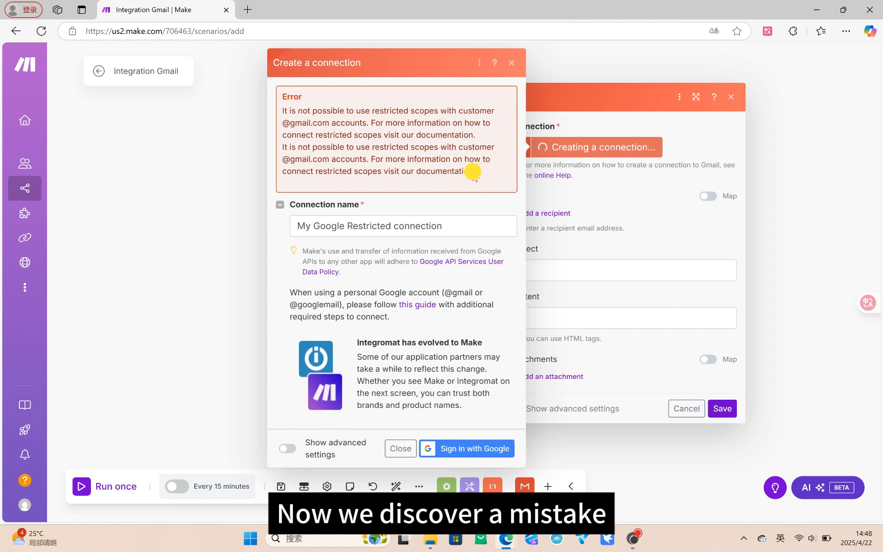
{"action": "left_click_drag", "start_coordinate": [475, 173], "coordinate": [275, 102]}
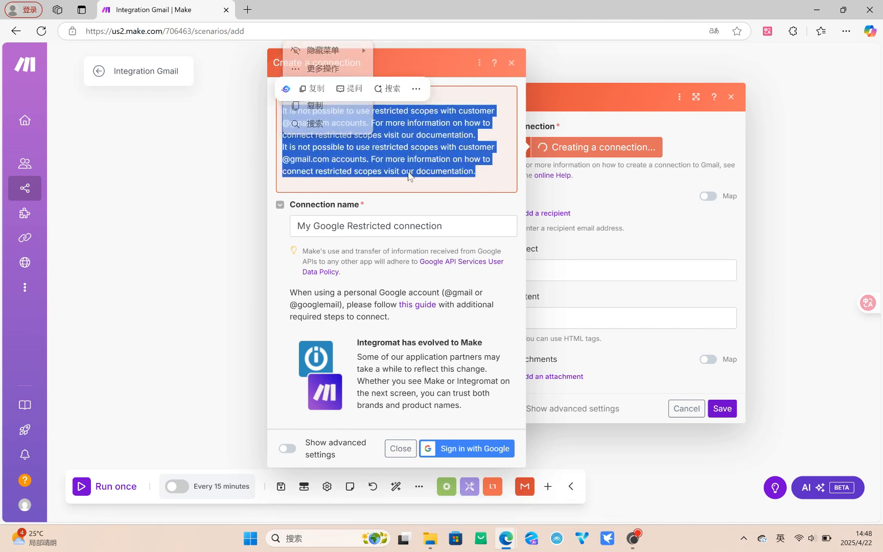
{"action": "left_click", "coordinate": [249, 11]}
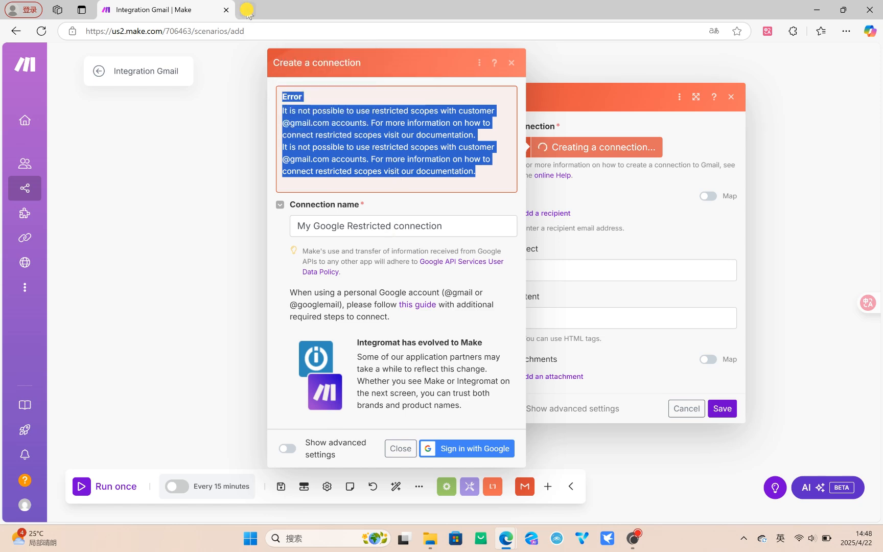
{"action": "type", "text": "www.g"}
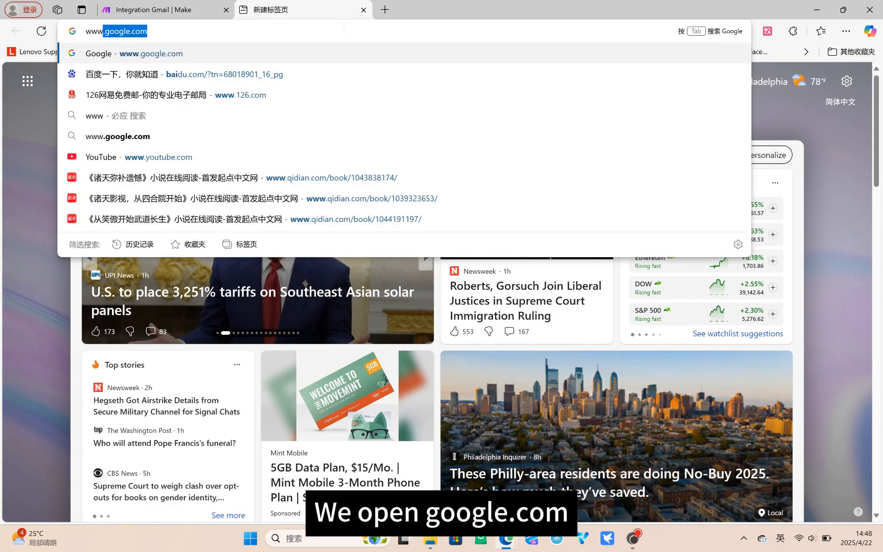
{"action": "type", "text": "oo"}
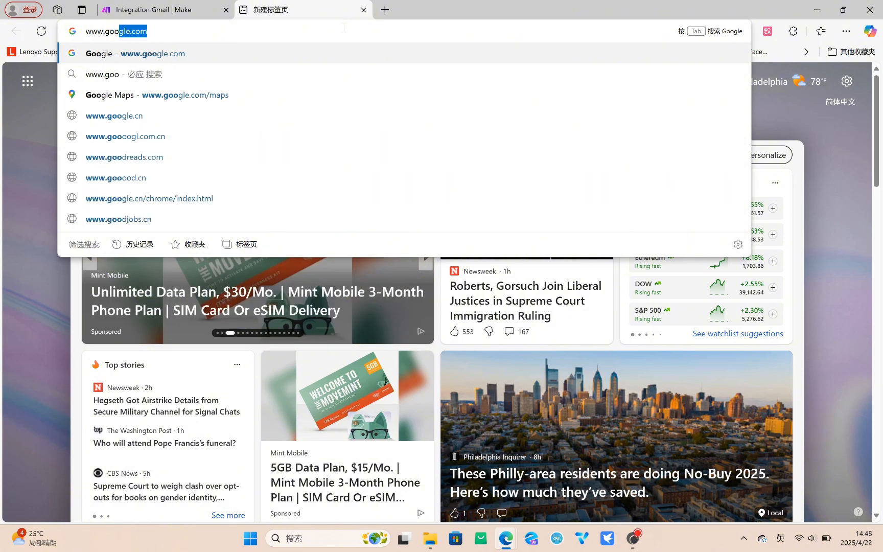
{"action": "type", "text": "gle.com"}
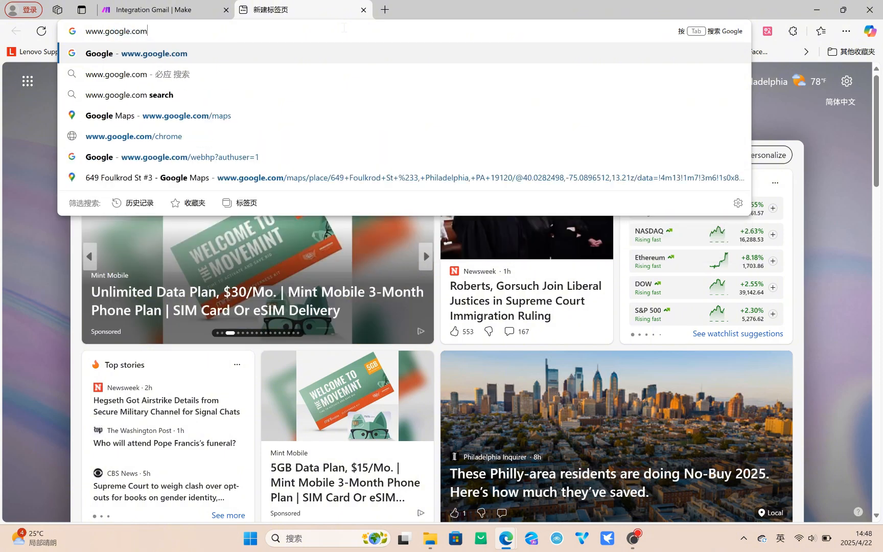
{"action": "key", "text": "Return"}
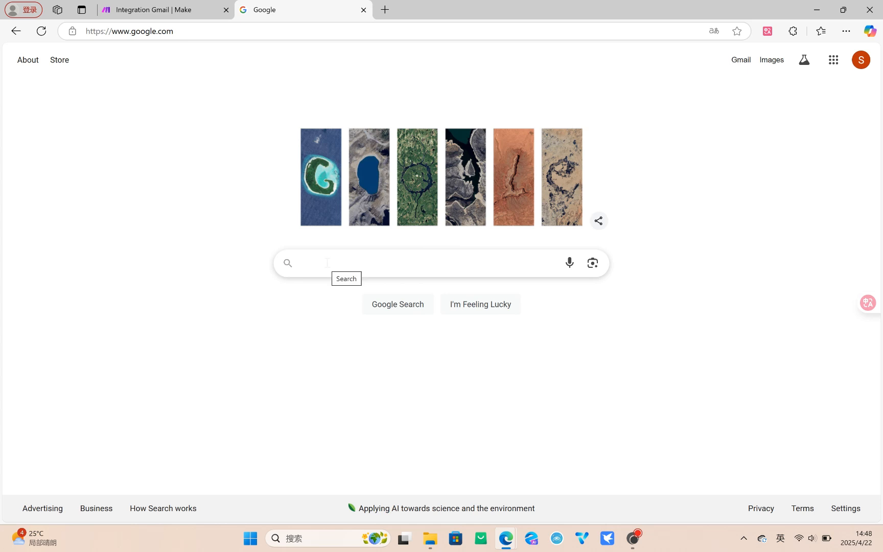
{"action": "type", "text": "google"}
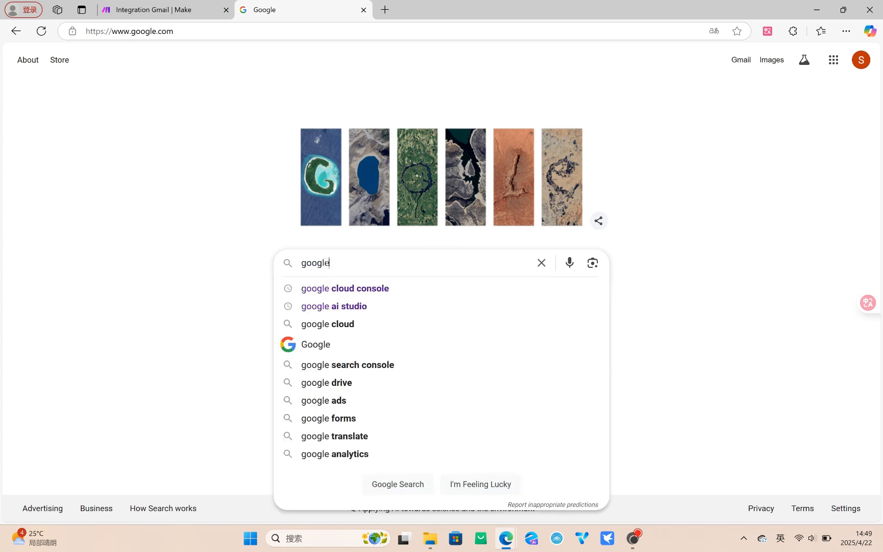
{"action": "left_click", "coordinate": [380, 289]}
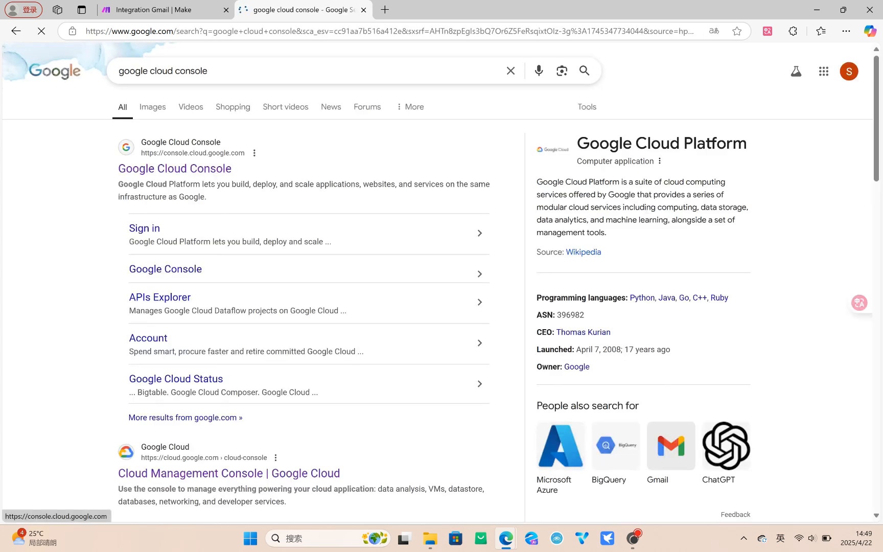
{"action": "left_click", "coordinate": [224, 175]}
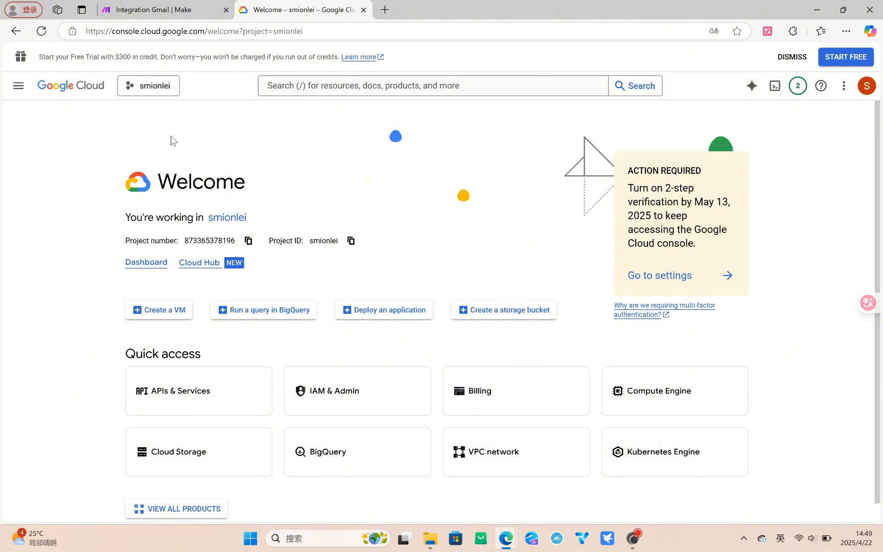
Step: Create a new Google Cloud project named MMake123 and switch to it
{"action": "left_click", "coordinate": [154, 90]}
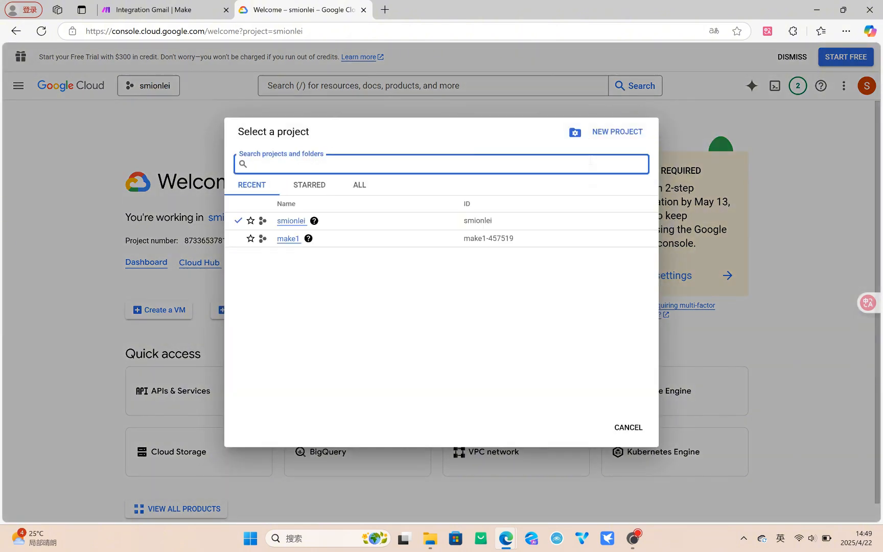
{"action": "left_click", "coordinate": [612, 132]}
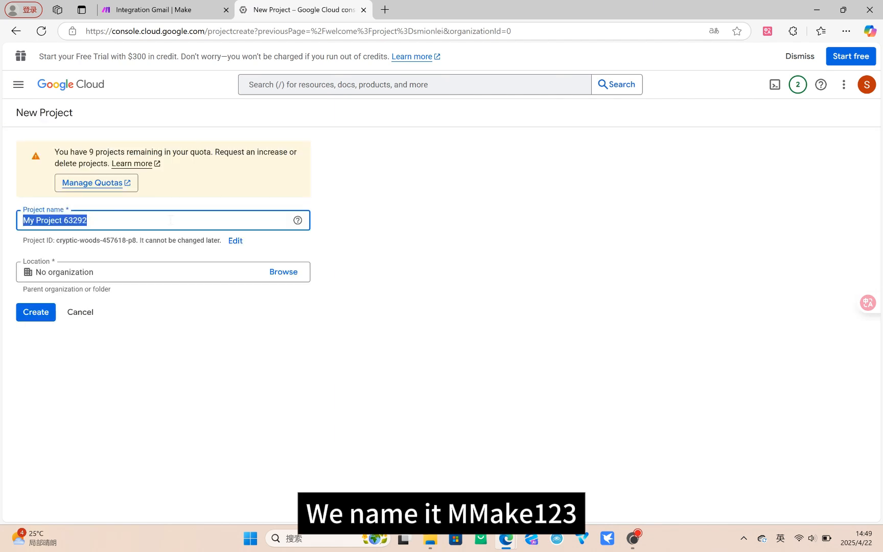
{"action": "type", "text": "M"}
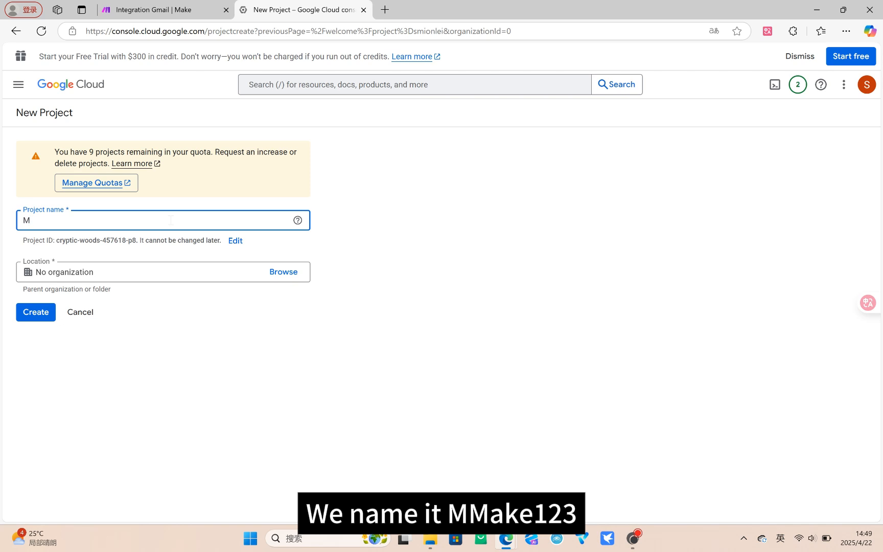
{"action": "type", "text": "Make123"}
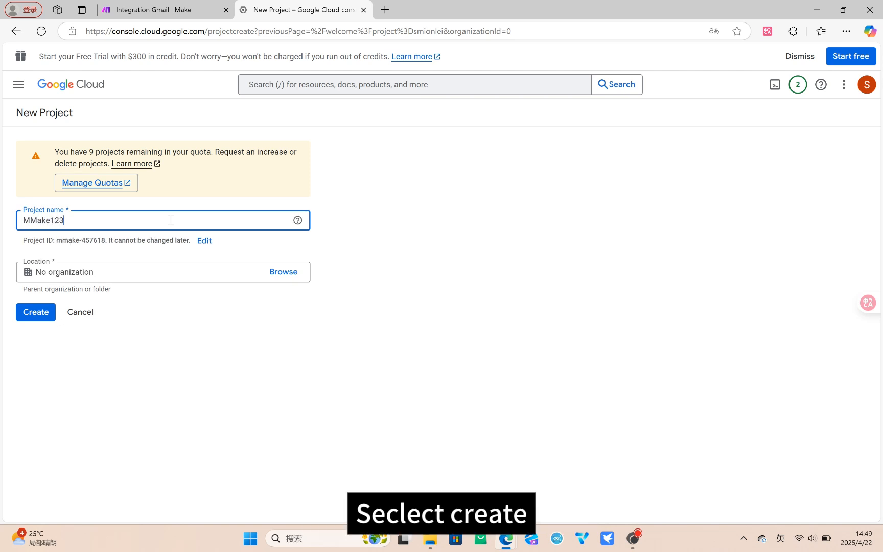
{"action": "left_click", "coordinate": [41, 315]}
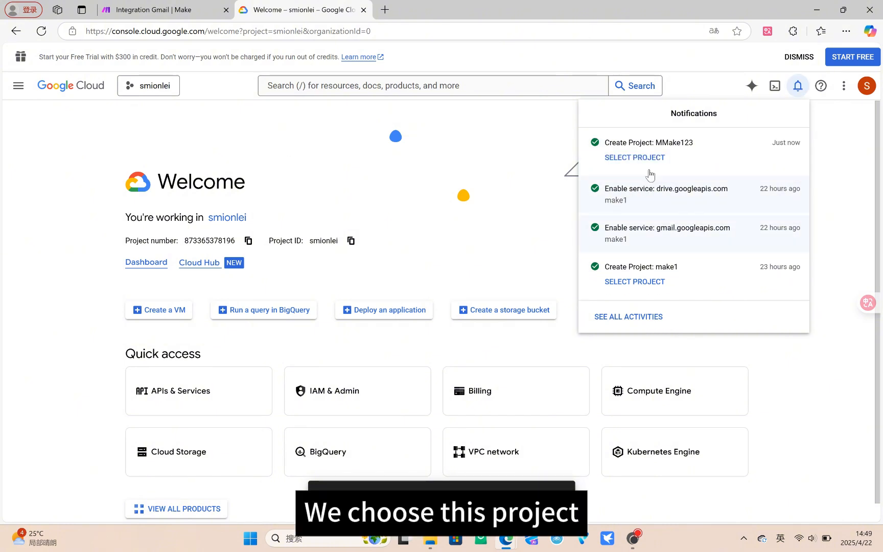
{"action": "left_click", "coordinate": [643, 156]}
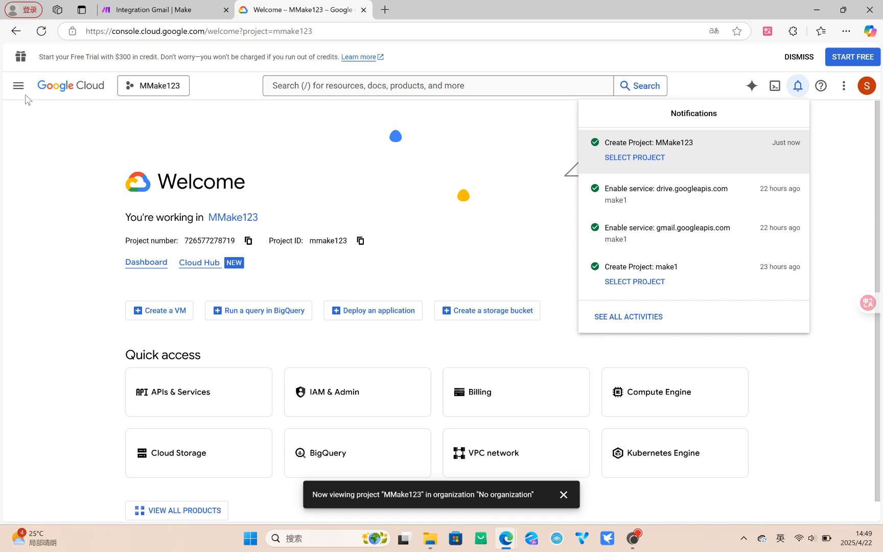
Step: Open the API Library for the MMake123 project and enable the Google Drive API
{"action": "left_click", "coordinate": [19, 85]}
{"action": "left_click", "coordinate": [18, 86]}
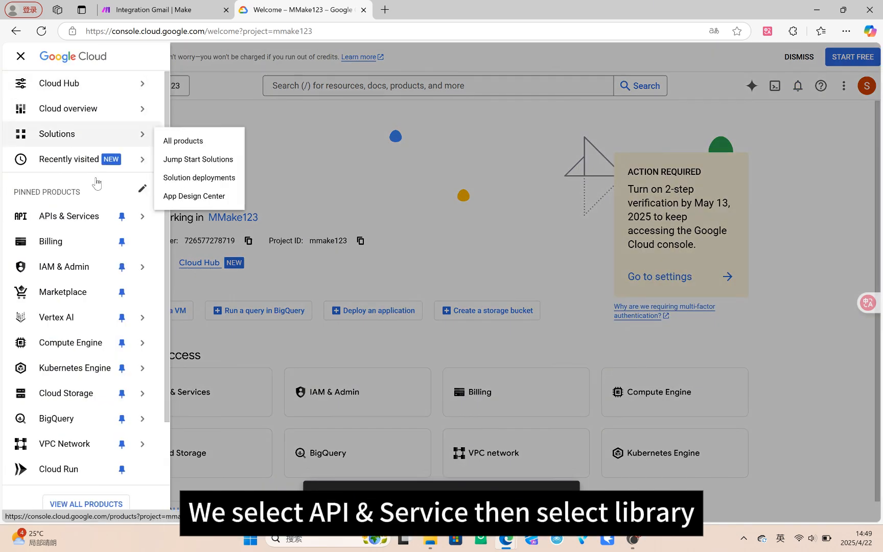
{"action": "mouse_move", "coordinate": [87, 224]}
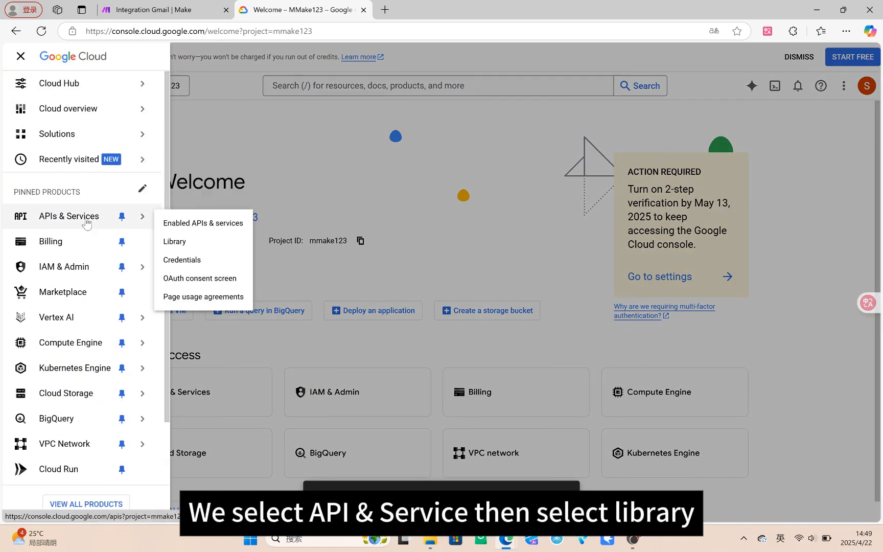
{"action": "left_click", "coordinate": [194, 243]}
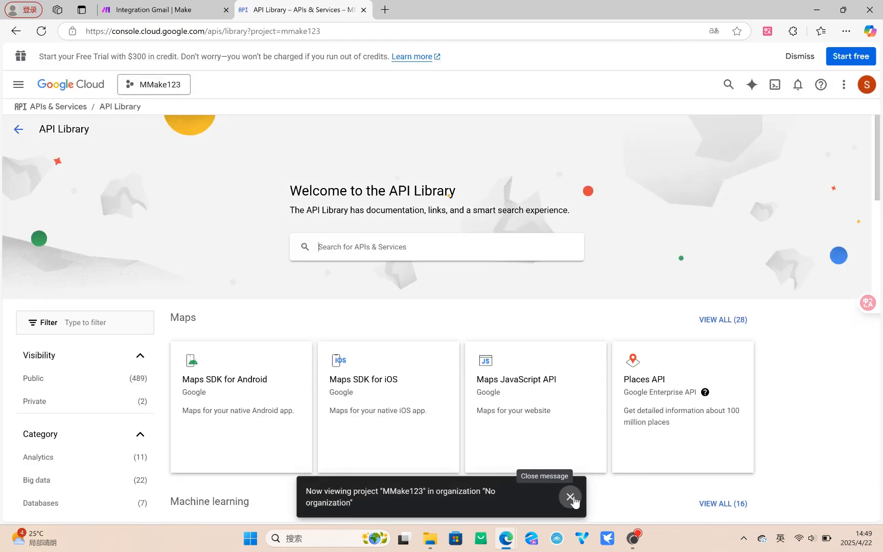
{"action": "left_click", "coordinate": [569, 496]}
{"action": "scroll", "coordinate": [536, 321], "scroll_direction": "down", "scroll_amount": 7}
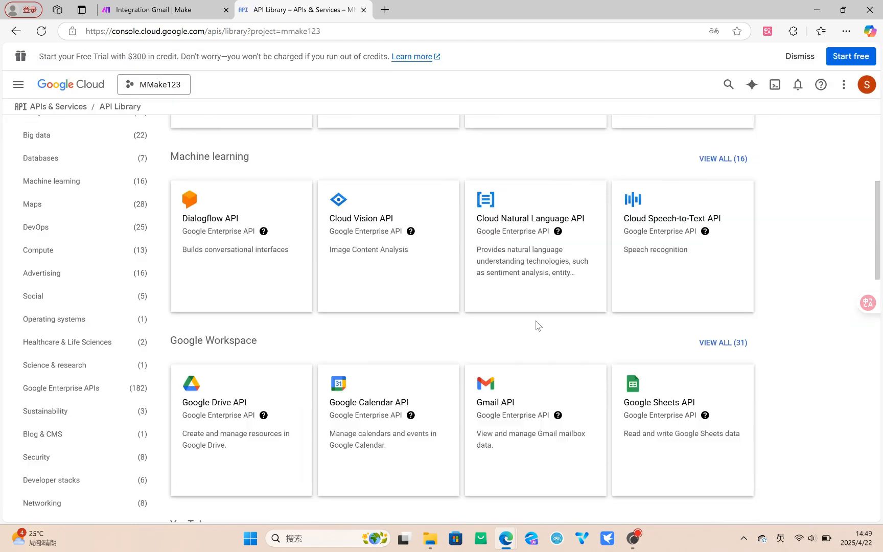
{"action": "scroll", "coordinate": [490, 321], "scroll_direction": "down", "scroll_amount": 3}
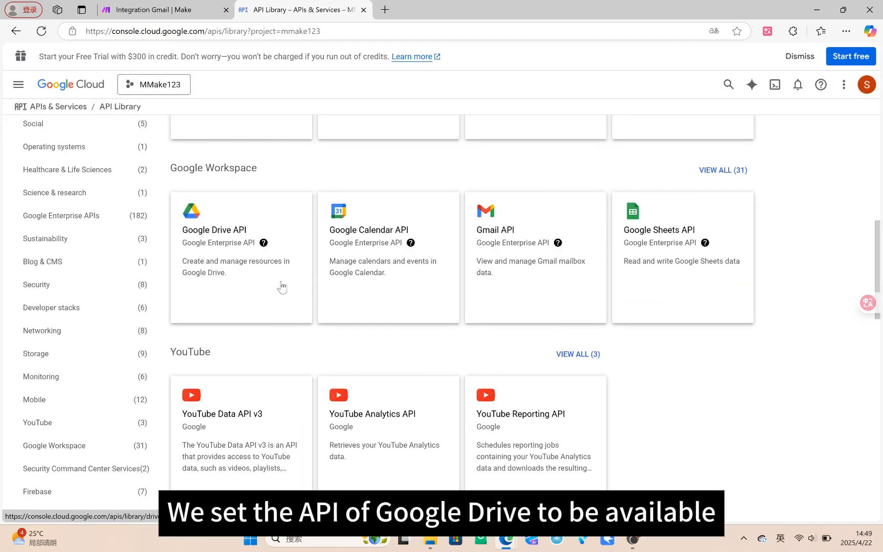
{"action": "left_click", "coordinate": [234, 266]}
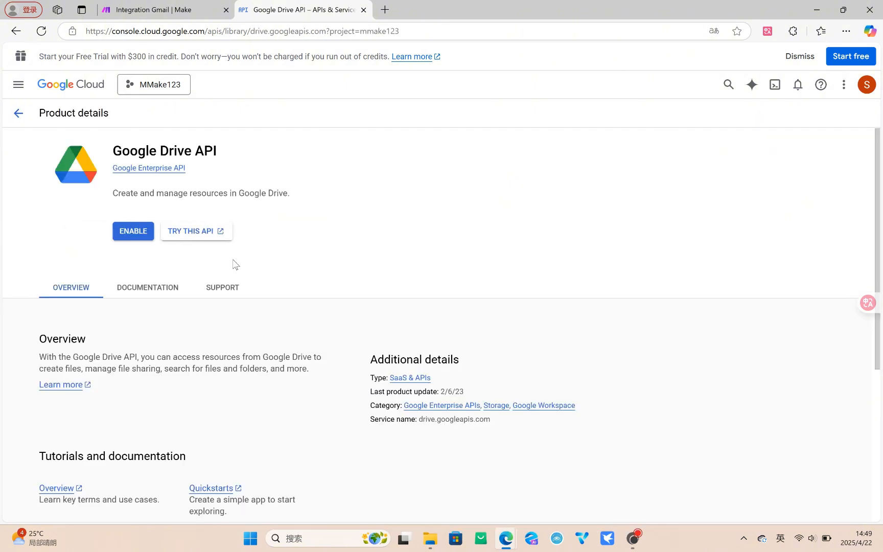
{"action": "left_click", "coordinate": [140, 234]}
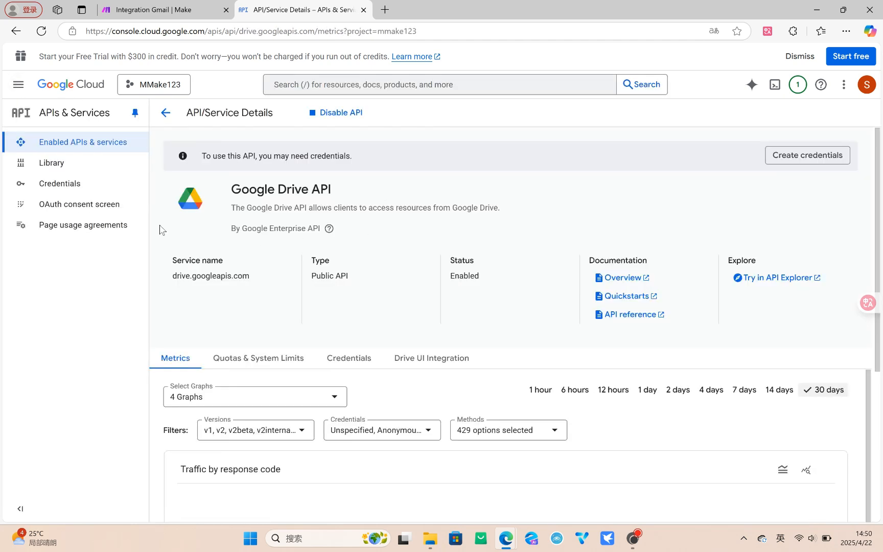
Step: Return to the API Library and enable the Gmail API from the Google Workspace group
{"action": "left_click", "coordinate": [62, 164]}
{"action": "scroll", "coordinate": [608, 352], "scroll_direction": "down", "scroll_amount": 9}
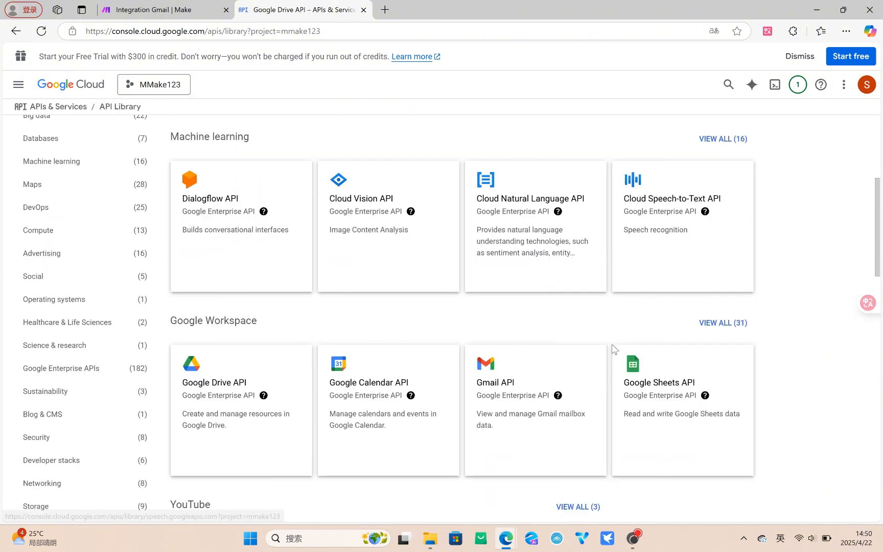
{"action": "left_click", "coordinate": [526, 314]}
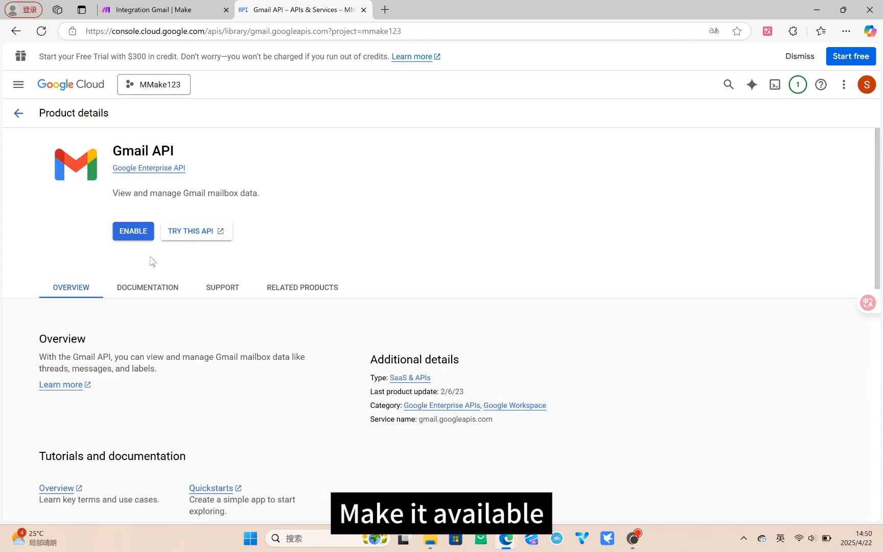
{"action": "left_click", "coordinate": [134, 234]}
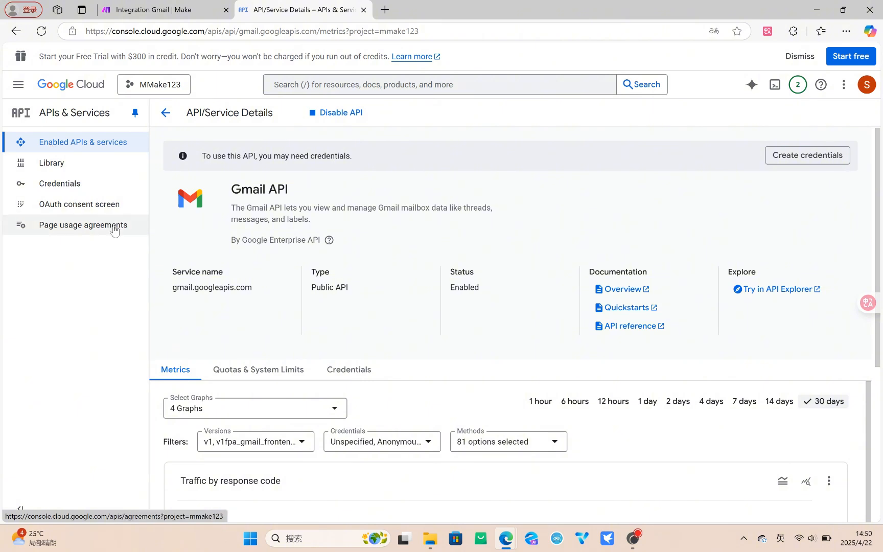
Step: Start configuring the OAuth consent screen, naming the app MMake123 and selecting the account's own address as user support email
{"action": "left_click", "coordinate": [101, 207]}
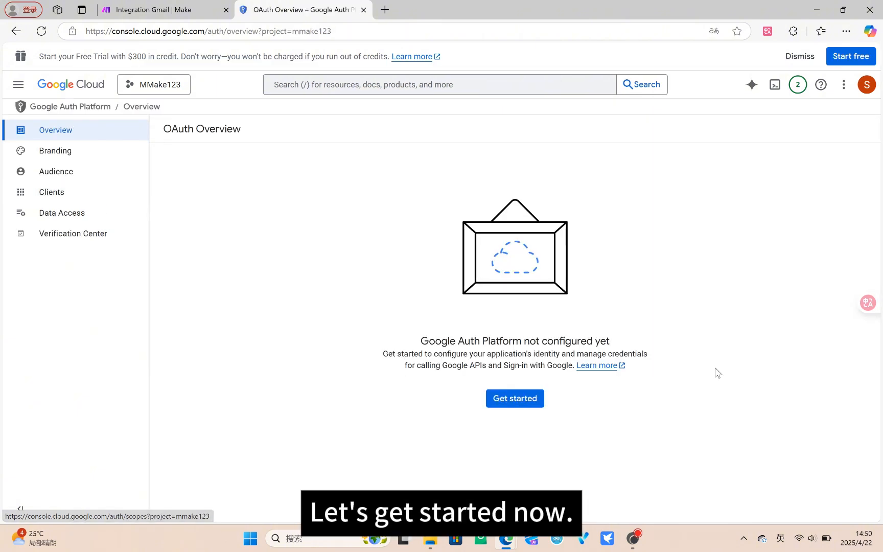
{"action": "left_click", "coordinate": [531, 405]}
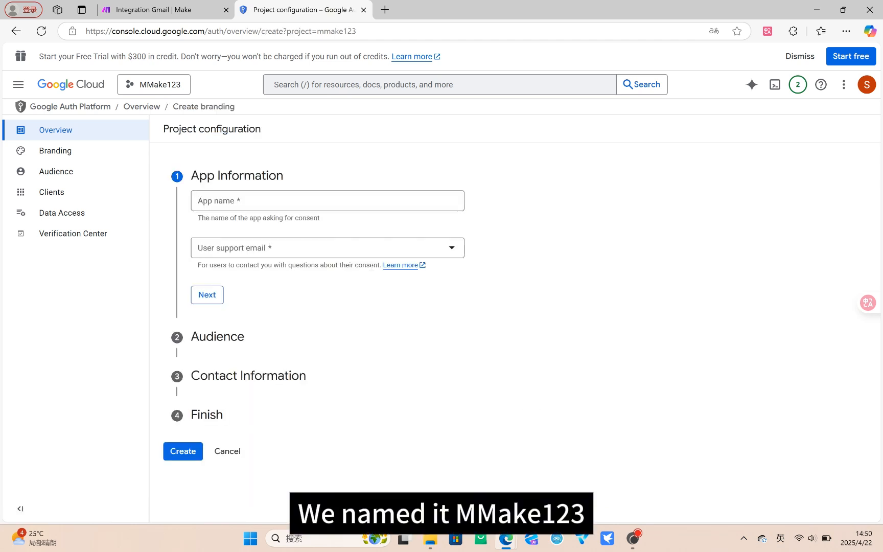
{"action": "left_click", "coordinate": [290, 195]}
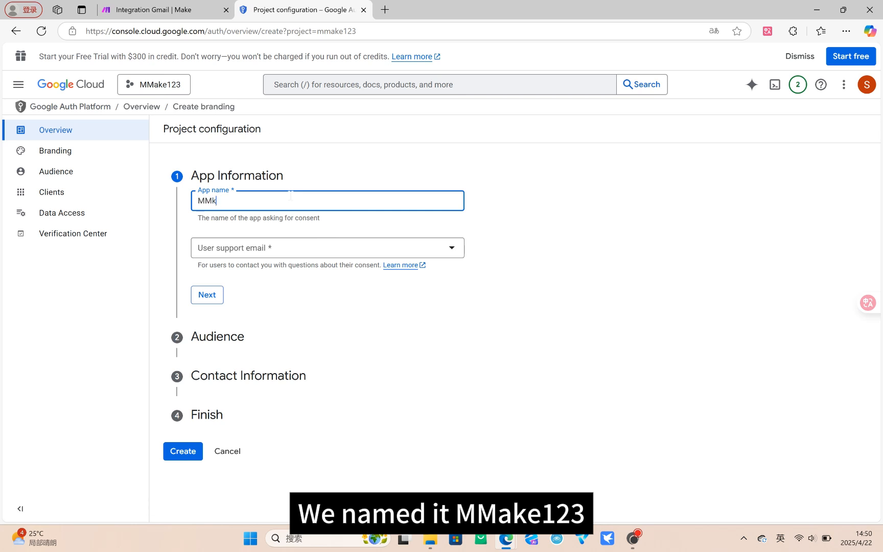
{"action": "type", "text": "MMake123"}
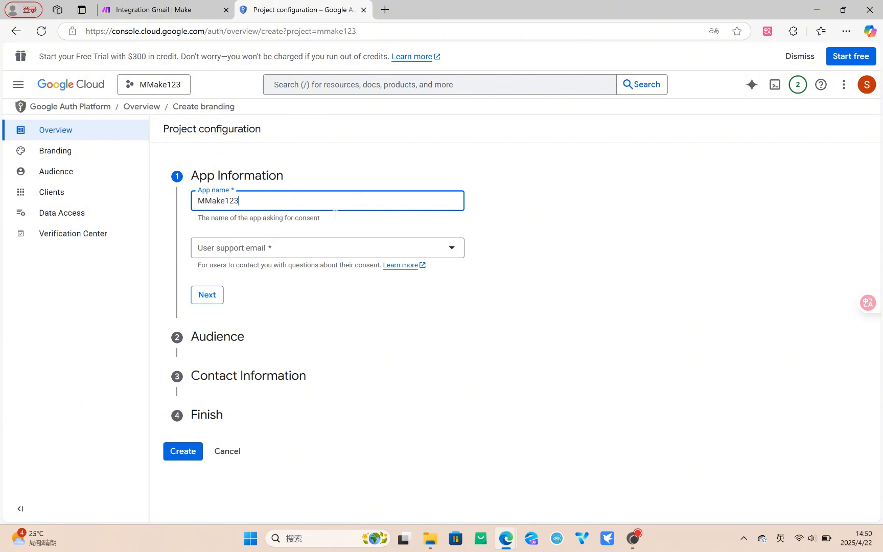
{"action": "left_click", "coordinate": [450, 247]}
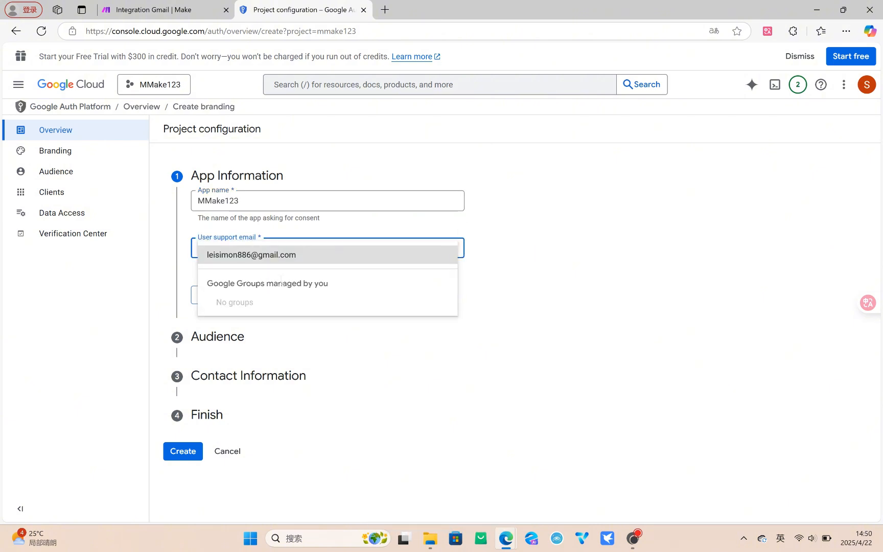
{"action": "left_click", "coordinate": [296, 254]}
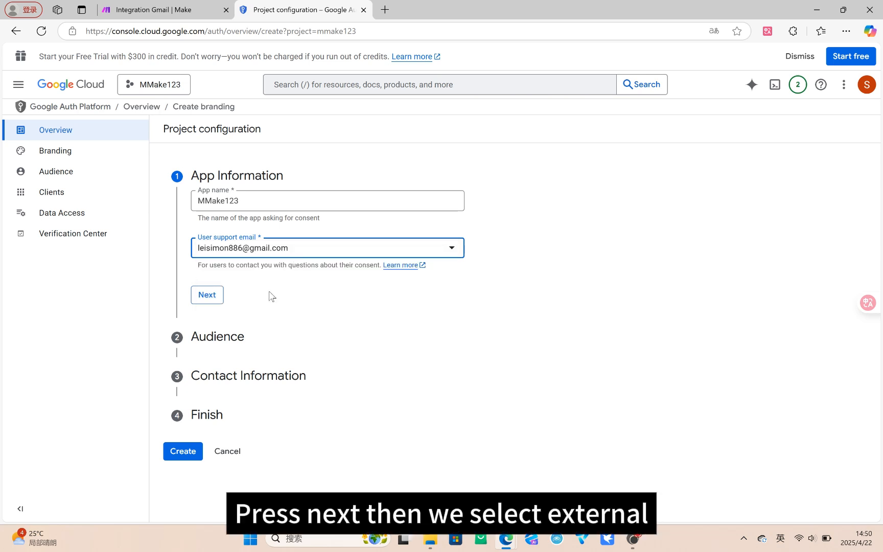
{"action": "left_click", "coordinate": [202, 290]}
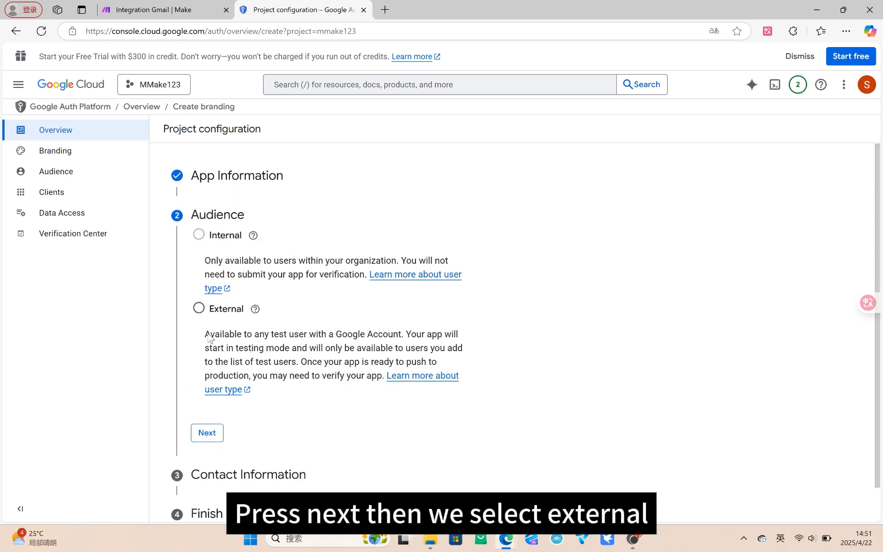
Step: Set the app's audience to External and fill in the contact e-mail address
{"action": "left_click", "coordinate": [199, 308]}
{"action": "scroll", "coordinate": [199, 308], "scroll_direction": "down", "scroll_amount": 1}
{"action": "left_click", "coordinate": [201, 393]}
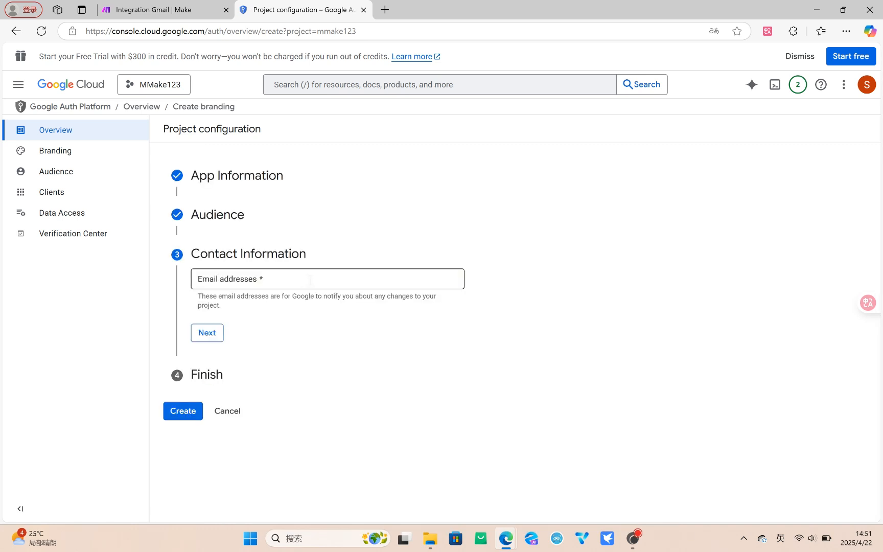
{"action": "left_click", "coordinate": [309, 279]}
{"action": "left_click", "coordinate": [345, 296]}
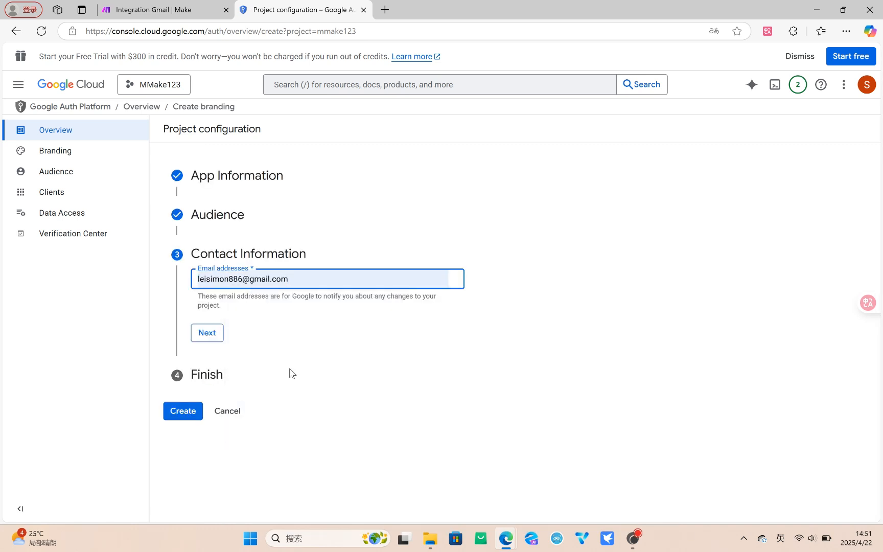
{"action": "left_click", "coordinate": [206, 332]}
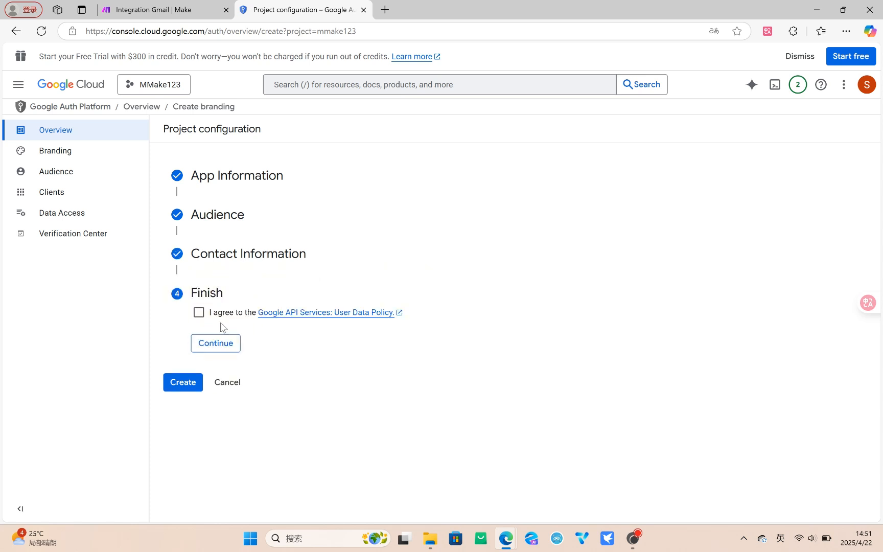
Step: Agree to the Google API Services User Data Policy and create the OAuth configuration
{"action": "left_click", "coordinate": [198, 312]}
{"action": "left_click", "coordinate": [225, 345]}
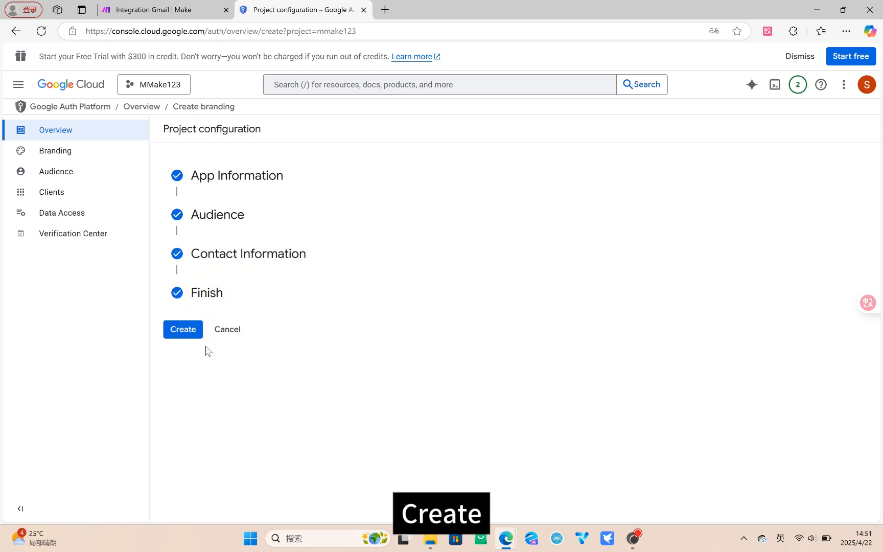
{"action": "left_click", "coordinate": [187, 331]}
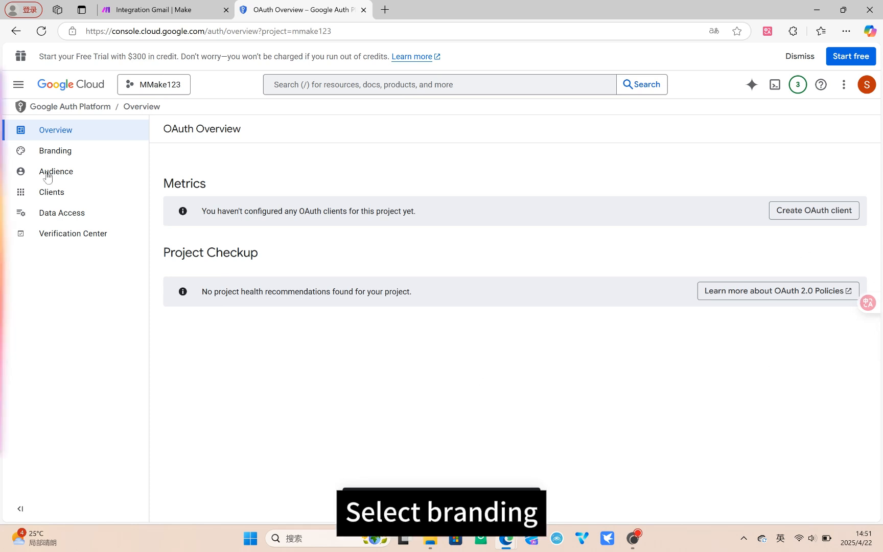
Step: Add integromat.com and make.com as authorized domains in the app's branding settings and save the changes
{"action": "left_click", "coordinate": [67, 158]}
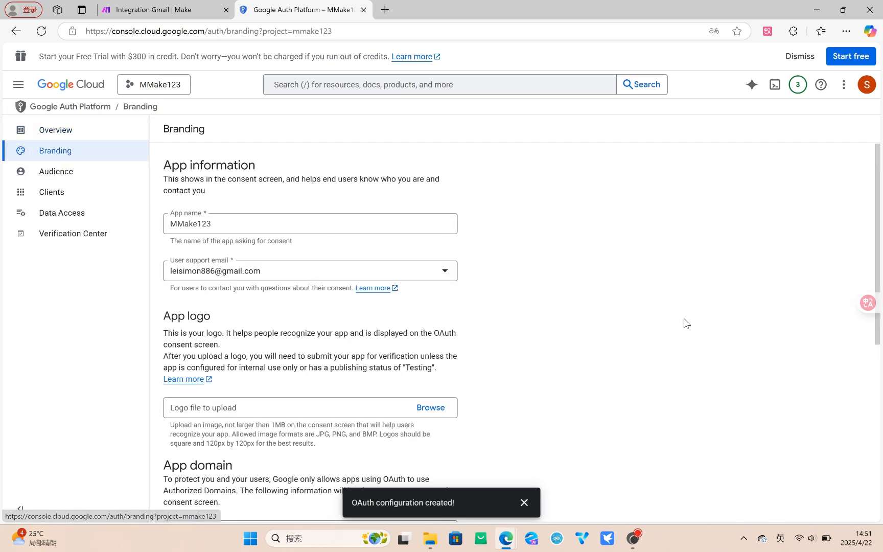
{"action": "scroll", "coordinate": [587, 361], "scroll_direction": "down", "scroll_amount": 3}
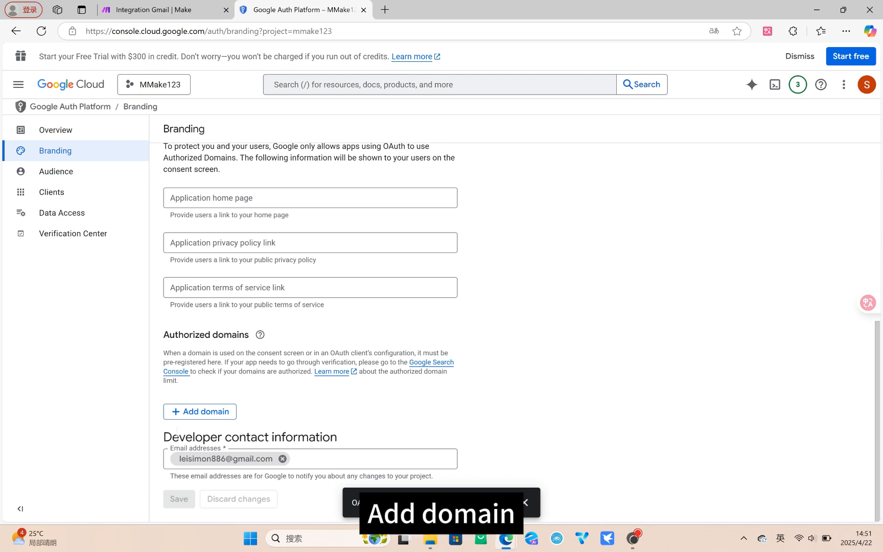
{"action": "left_click", "coordinate": [210, 412]}
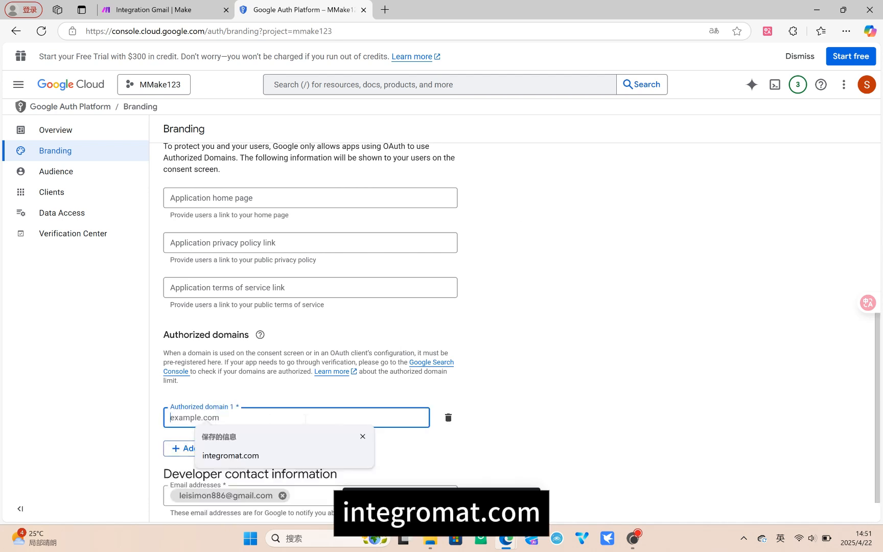
{"action": "left_click", "coordinate": [227, 455]}
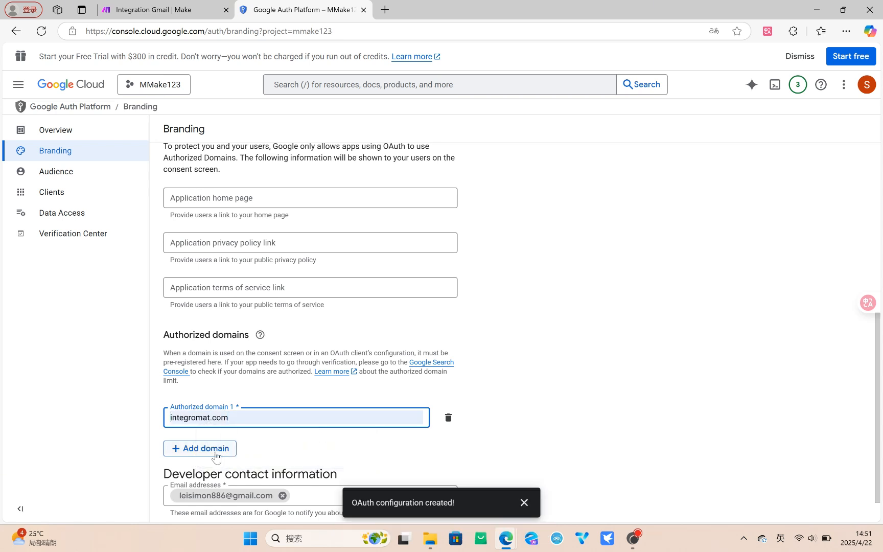
{"action": "left_click", "coordinate": [220, 452]}
{"action": "left_click", "coordinate": [220, 482]}
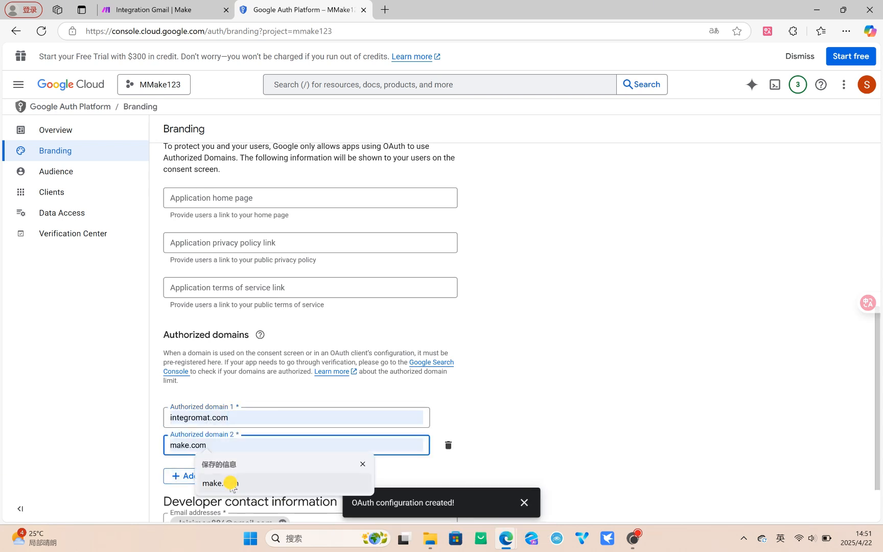
{"action": "scroll", "coordinate": [558, 418], "scroll_direction": "down", "scroll_amount": 1}
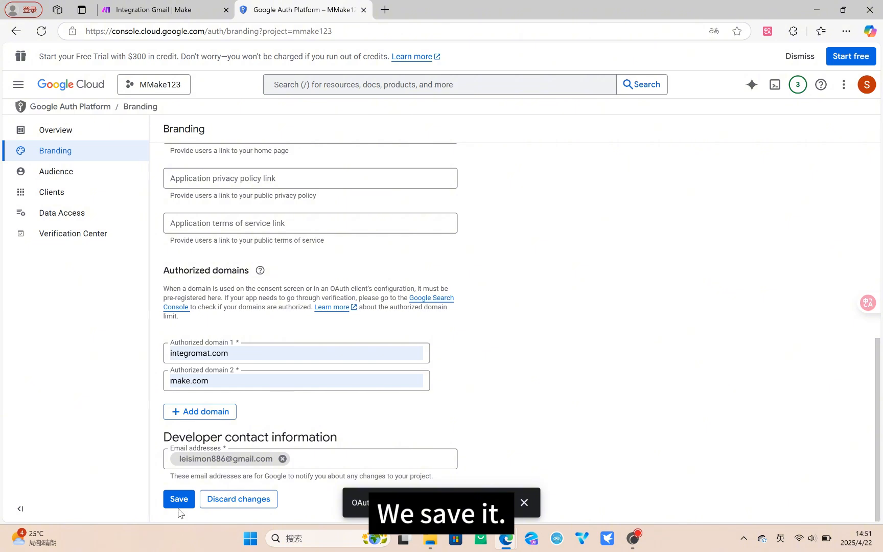
{"action": "left_click", "coordinate": [177, 505]}
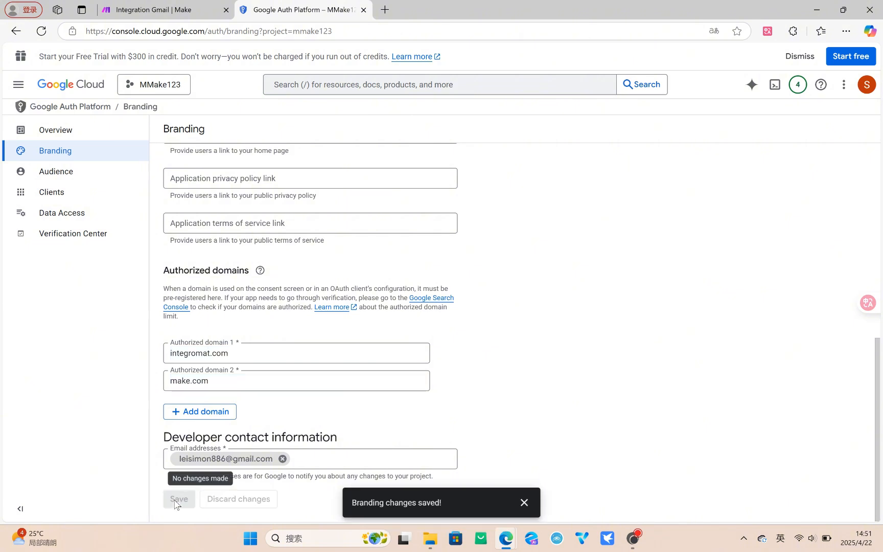
Step: Open the form for adding test users in the app's audience settings
{"action": "left_click", "coordinate": [72, 172]}
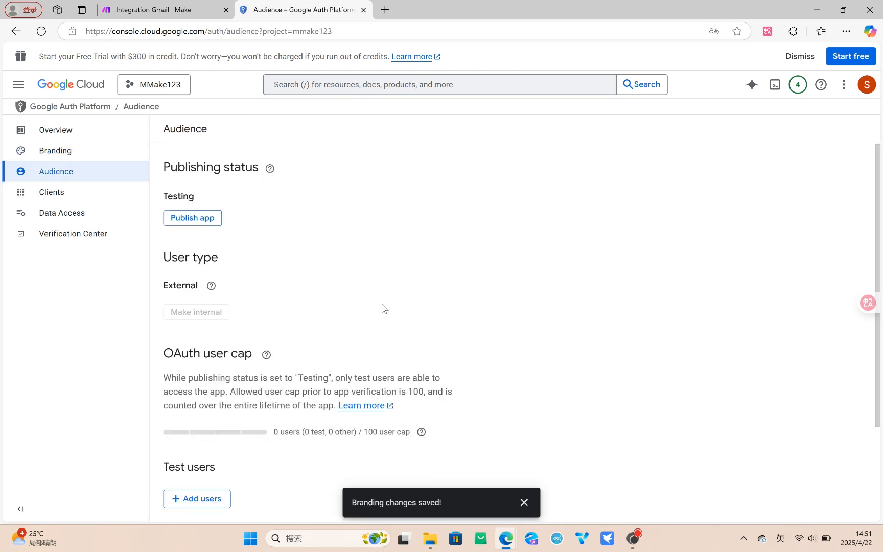
{"action": "scroll", "coordinate": [382, 308], "scroll_direction": "down", "scroll_amount": 2}
{"action": "left_click", "coordinate": [214, 374]}
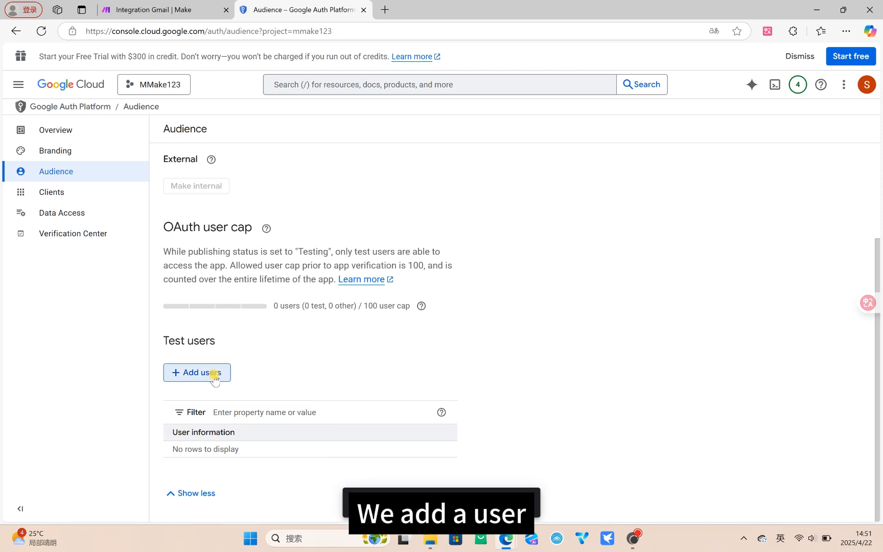
{"action": "left_click", "coordinate": [564, 169]}
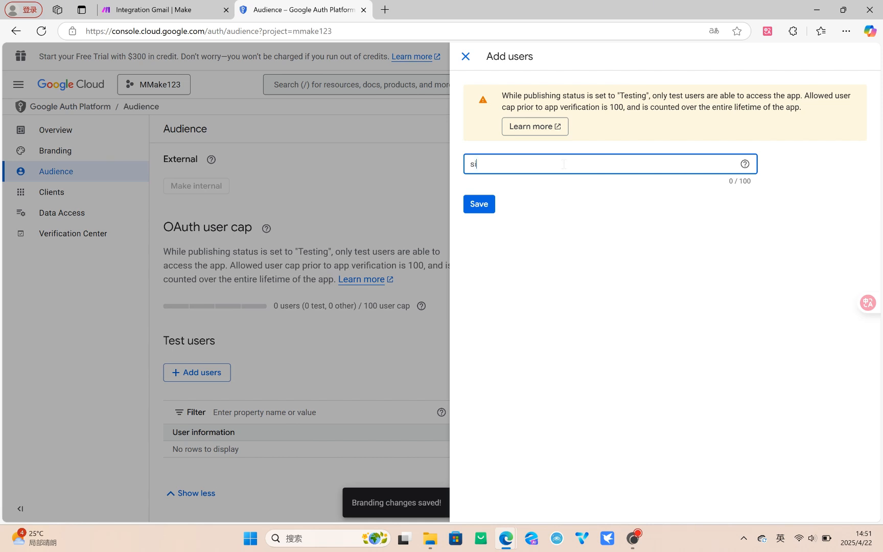
{"action": "left_click", "coordinate": [385, 10]}
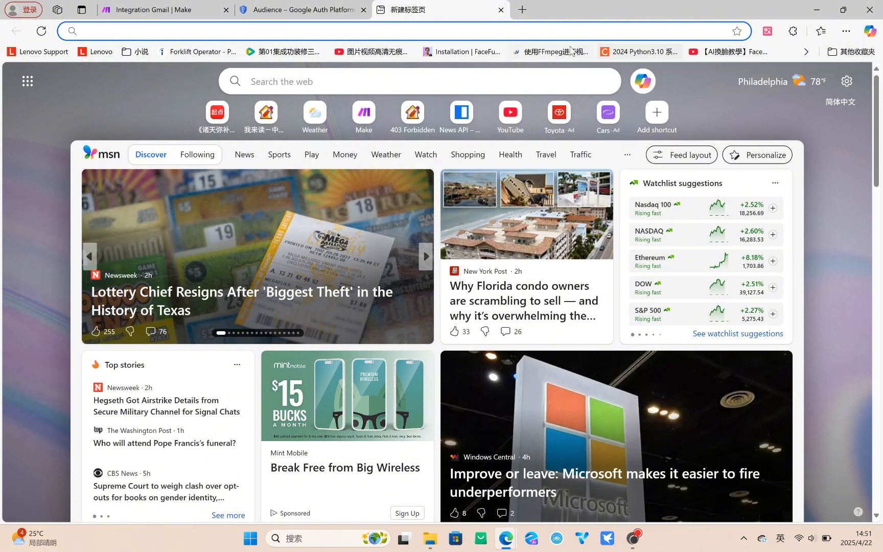
{"action": "type", "text": "www.go"}
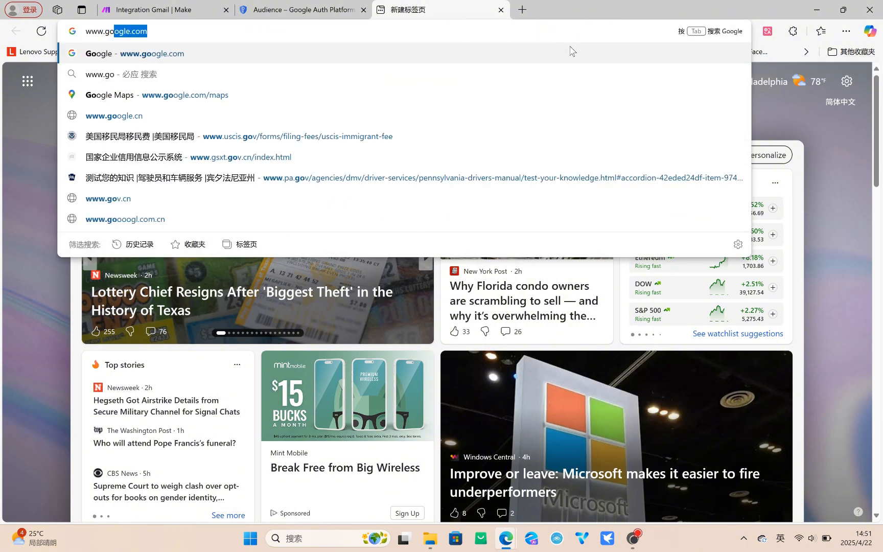
{"action": "type", "text": "ogle.com"}
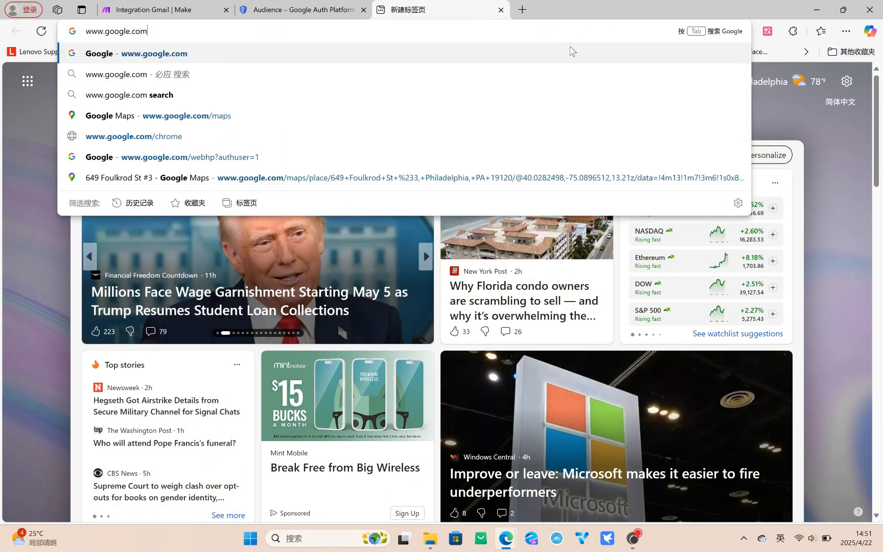
{"action": "key", "text": "Return"}
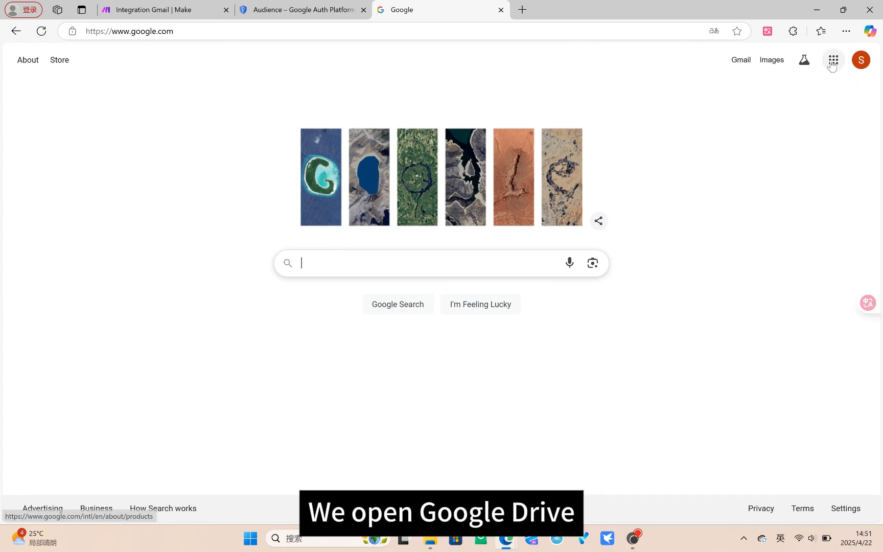
{"action": "left_click", "coordinate": [834, 60]}
{"action": "left_click", "coordinate": [769, 135]}
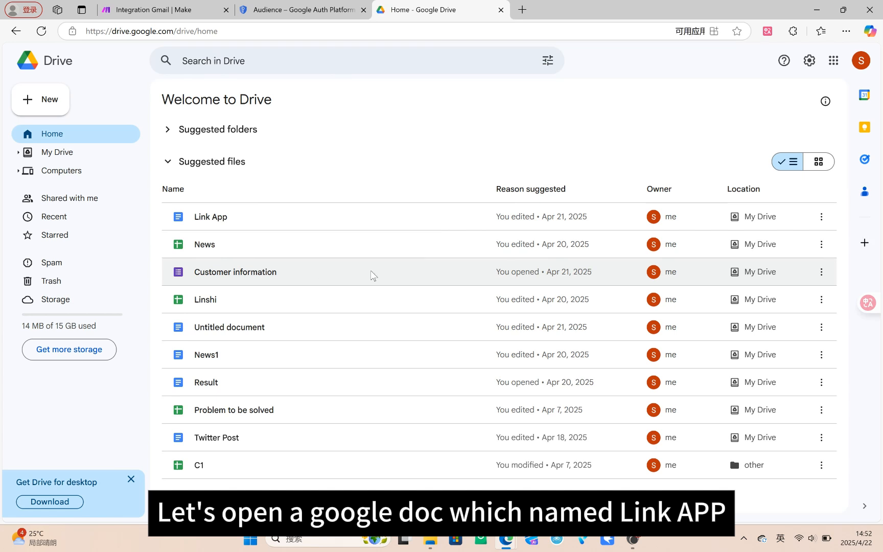
{"action": "double_click", "coordinate": [220, 218]}
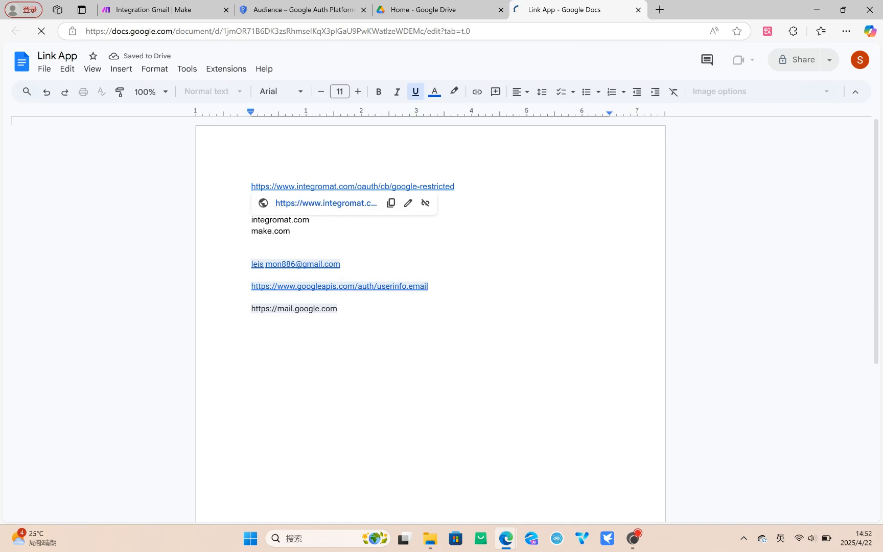
Step: Copy the Gmail address from the Link App document
{"action": "left_click", "coordinate": [378, 332]}
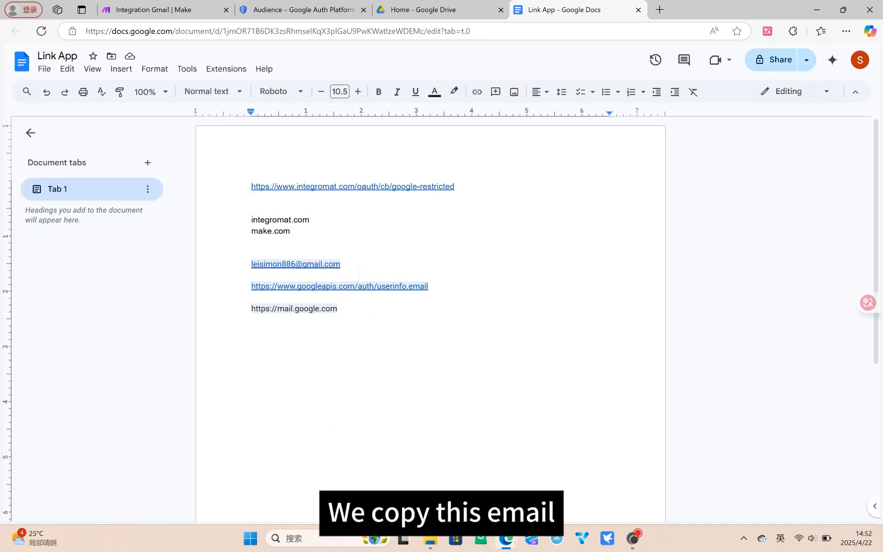
{"action": "left_click", "coordinate": [290, 270]}
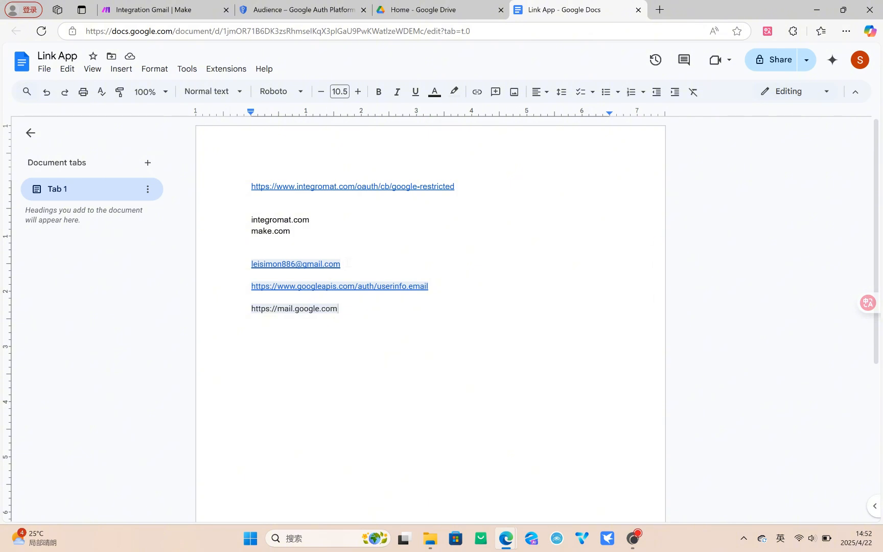
{"action": "left_click_drag", "start_coordinate": [340, 264], "coordinate": [209, 261]}
{"action": "key", "text": "ctrl+c"}
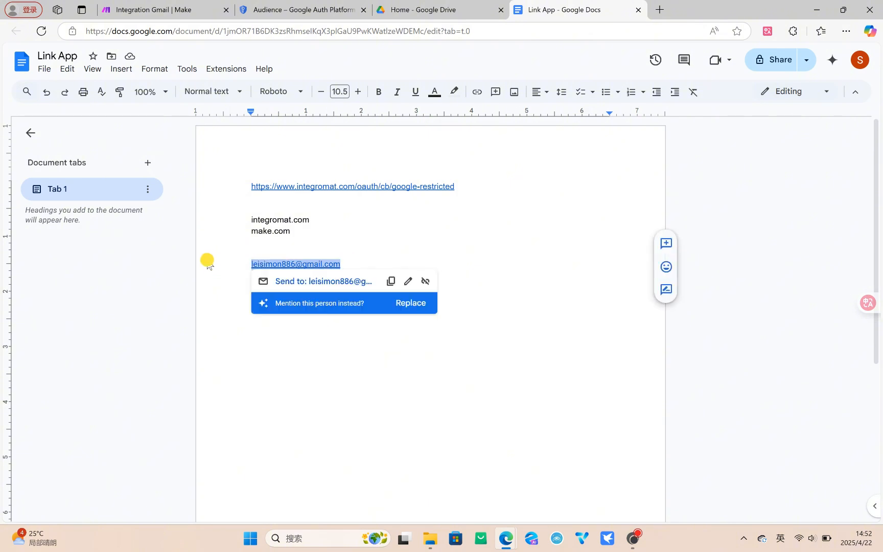
Step: Switch back to the Google Cloud tab, paste the copied e-mail address as a test user and save it
{"action": "left_click", "coordinate": [184, 10]}
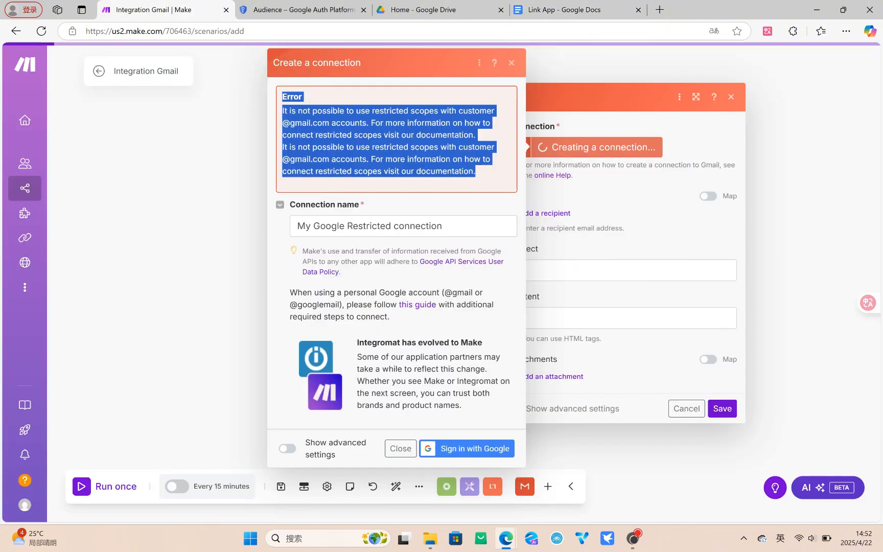
{"action": "left_click", "coordinate": [290, 11]}
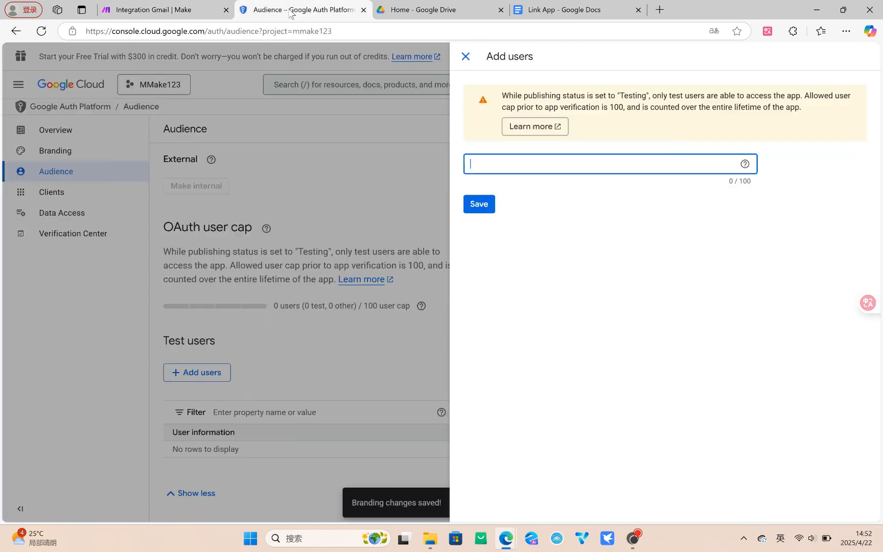
{"action": "right_click", "coordinate": [536, 171]}
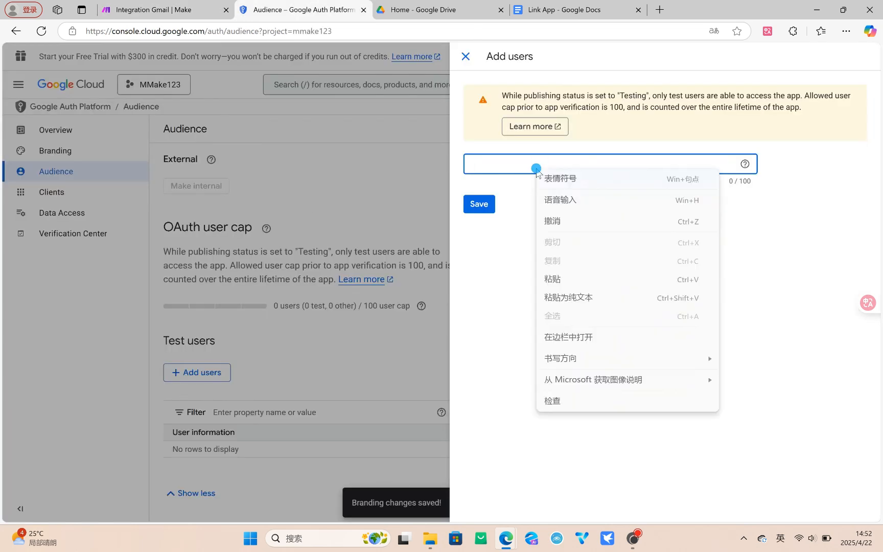
{"action": "left_click", "coordinate": [577, 279]}
{"action": "left_click", "coordinate": [470, 203]}
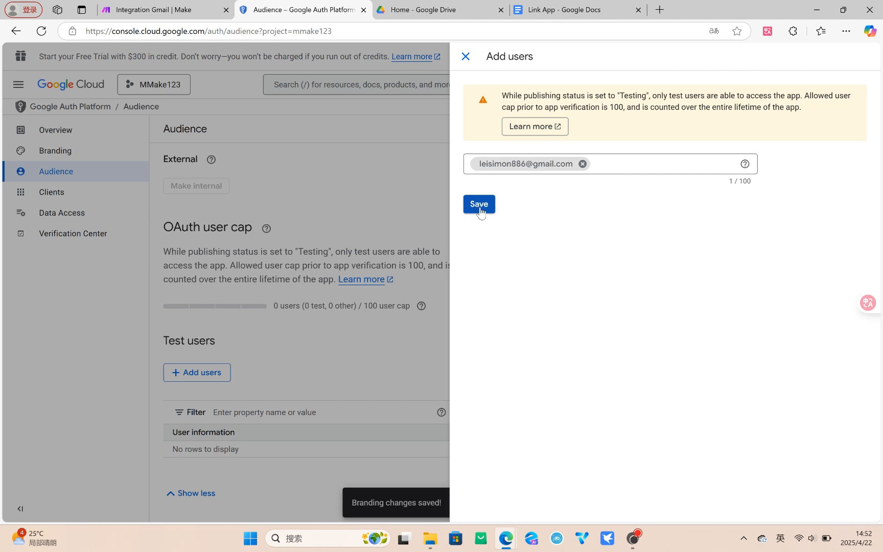
Step: Save the new test user and open the project's Data Access settings
{"action": "left_click", "coordinate": [480, 206]}
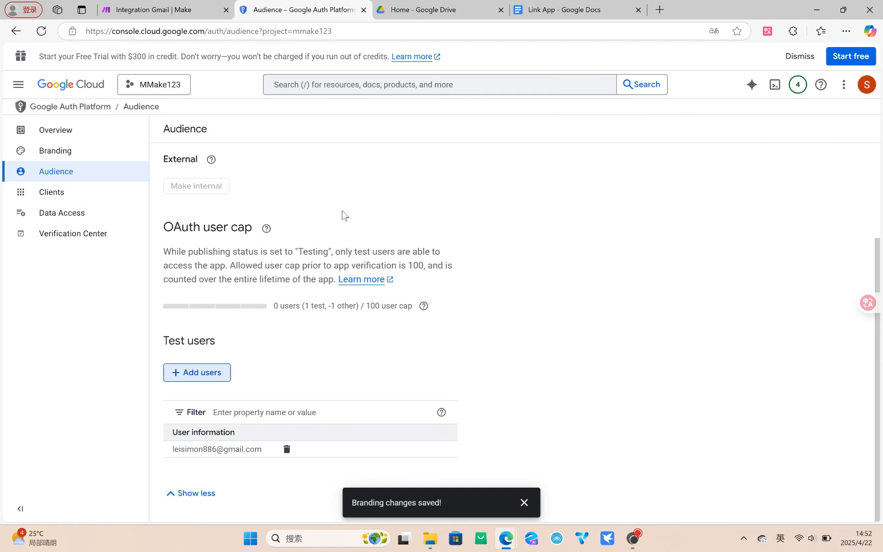
{"action": "left_click", "coordinate": [64, 212]}
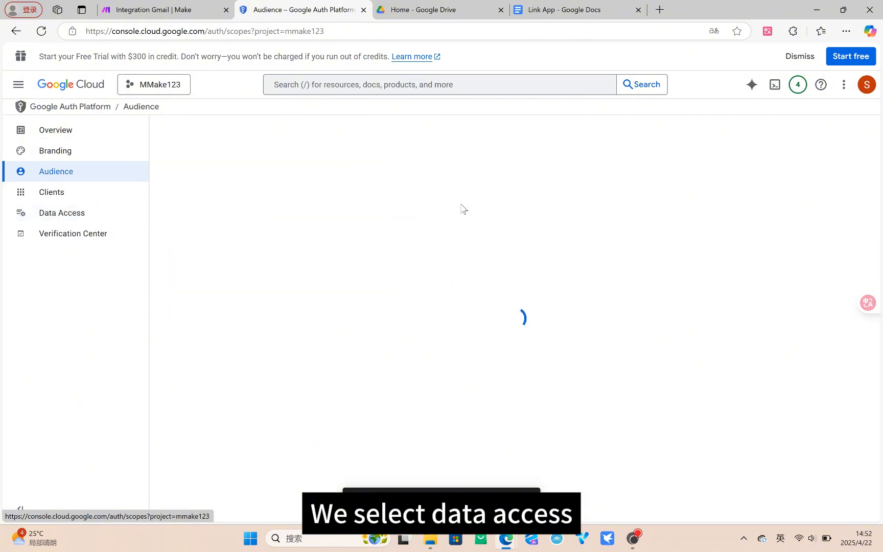
{"action": "scroll", "coordinate": [567, 286], "scroll_direction": "down", "scroll_amount": 2}
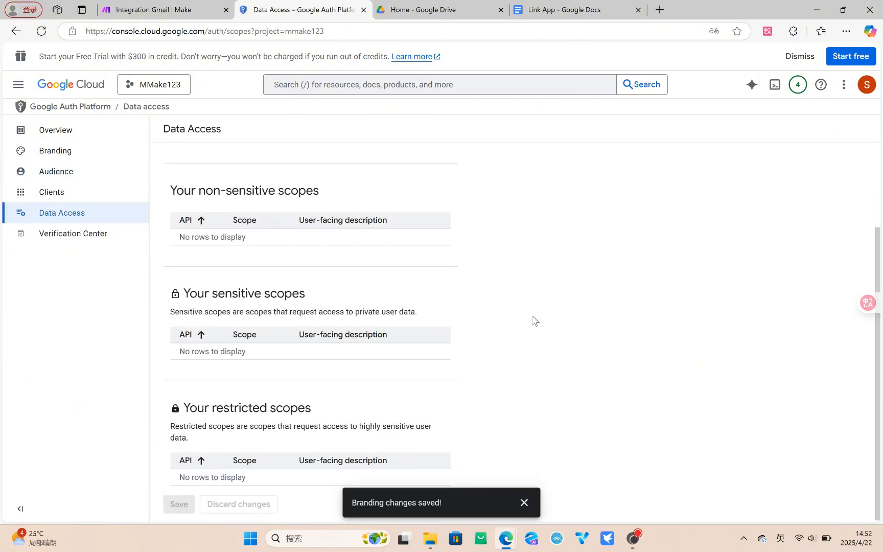
{"action": "scroll", "coordinate": [534, 320], "scroll_direction": "up", "scroll_amount": 2}
{"action": "left_click", "coordinate": [578, 12]}
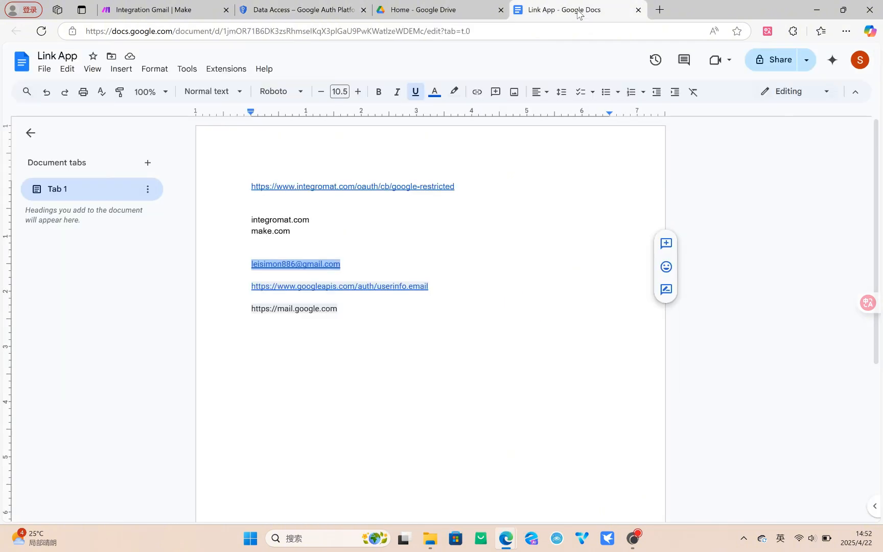
{"action": "left_click", "coordinate": [393, 372]}
{"action": "double_click", "coordinate": [465, 244]}
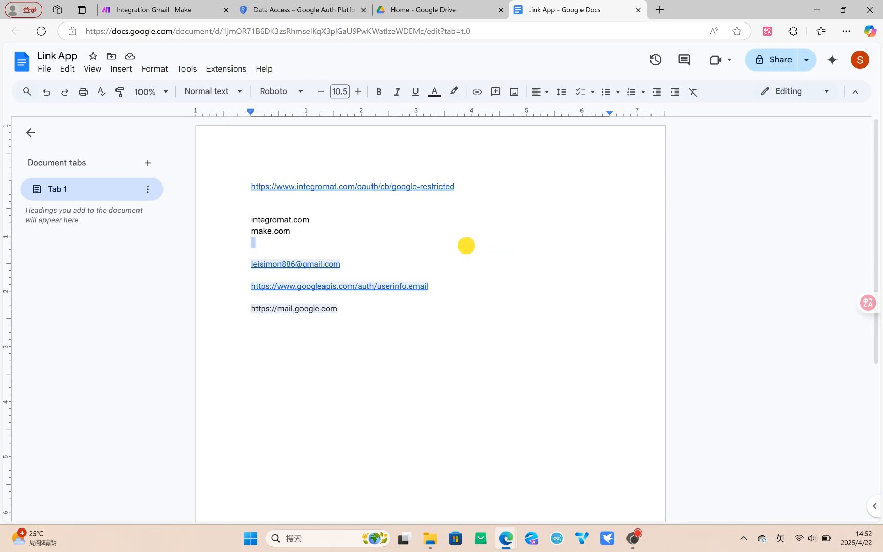
{"action": "left_click_drag", "start_coordinate": [428, 286], "coordinate": [252, 283]}
{"action": "key", "text": "ctrl+c"}
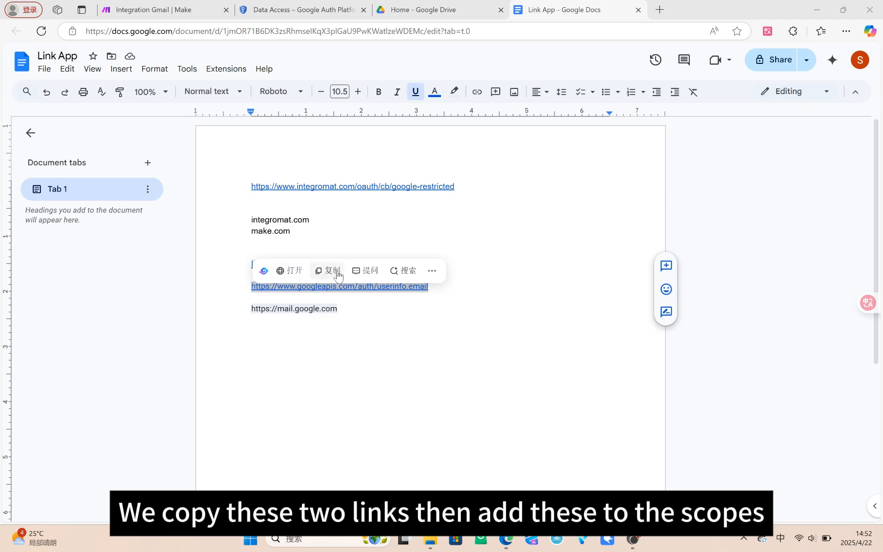
{"action": "left_click", "coordinate": [332, 271]}
Step: Back in Google Cloud, open the scope editor, paste the copied userinfo.email link as a manual scope and add it to the table
{"action": "left_click", "coordinate": [300, 11]}
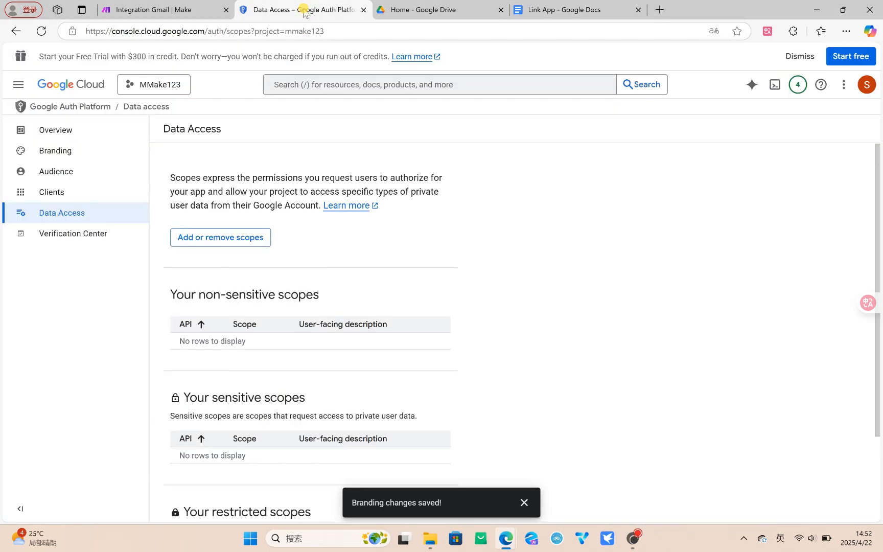
{"action": "left_click", "coordinate": [220, 237]}
{"action": "scroll", "coordinate": [555, 405], "scroll_direction": "down", "scroll_amount": 3}
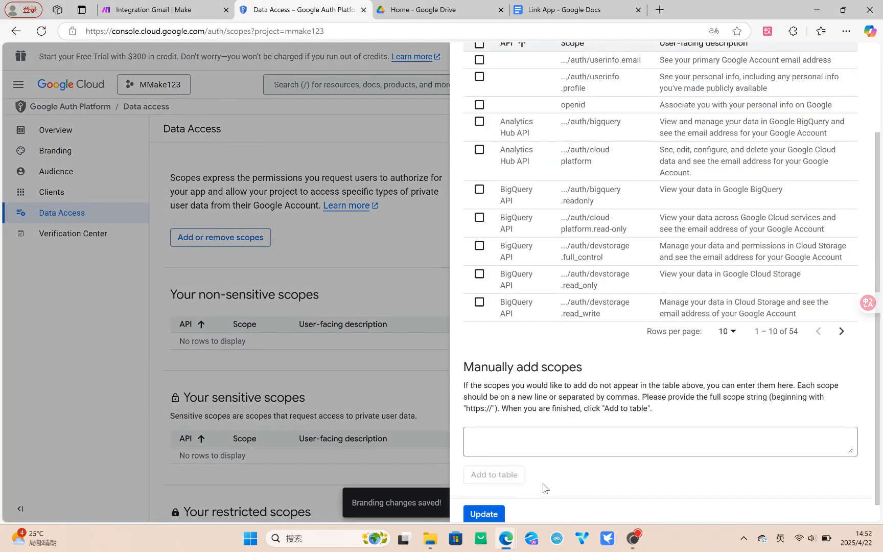
{"action": "left_click", "coordinate": [533, 439]}
{"action": "right_click", "coordinate": [533, 442]}
{"action": "left_click", "coordinate": [567, 309]}
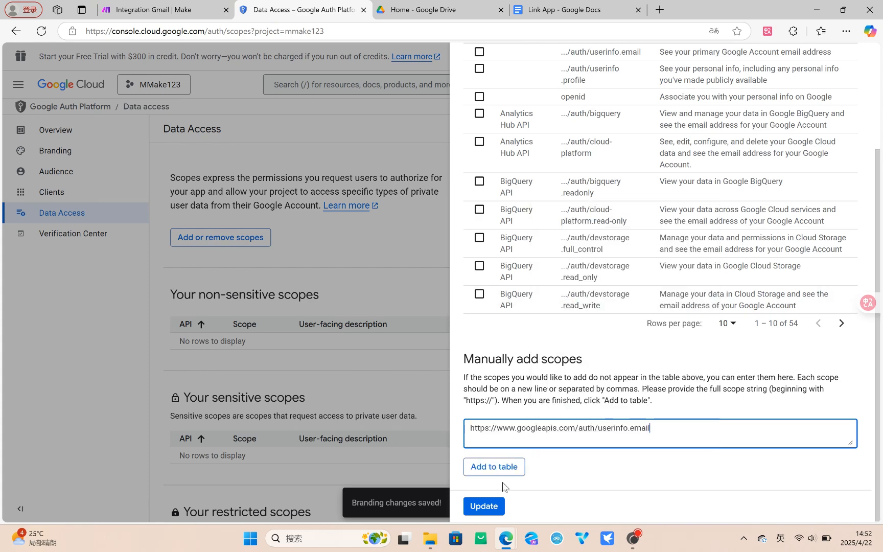
{"action": "left_click", "coordinate": [509, 466]}
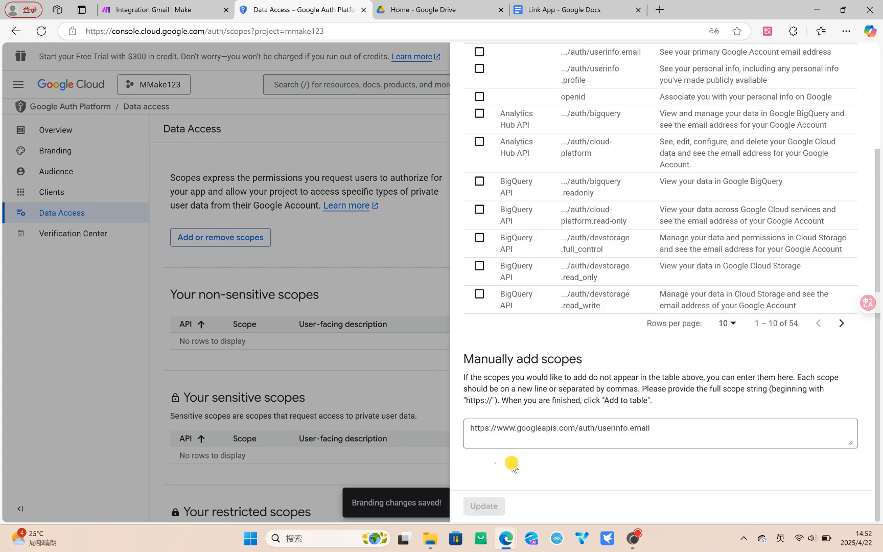
{"action": "left_click", "coordinate": [583, 9]}
{"action": "left_click_drag", "start_coordinate": [359, 315], "coordinate": [252, 308]}
{"action": "key", "text": "ctrl+c"}
{"action": "left_click", "coordinate": [330, 295]}
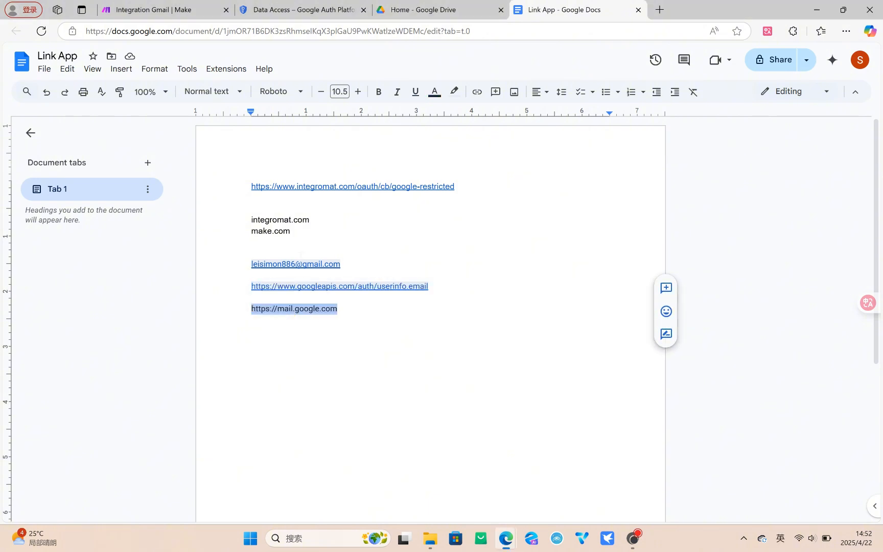
{"action": "left_click", "coordinate": [181, 11]}
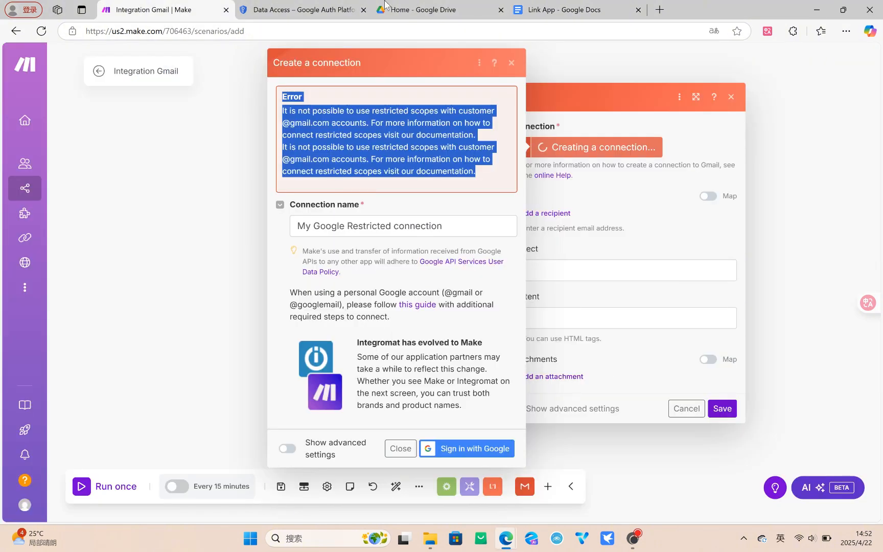
{"action": "left_click", "coordinate": [316, 7]}
{"action": "left_click", "coordinate": [468, 426]}
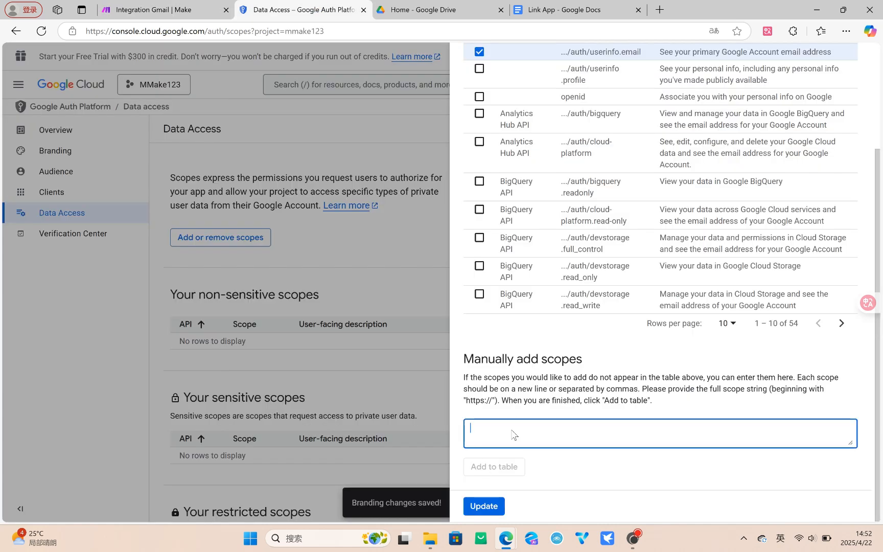
{"action": "right_click", "coordinate": [512, 430]}
{"action": "left_click", "coordinate": [545, 316]}
{"action": "left_click", "coordinate": [501, 467]}
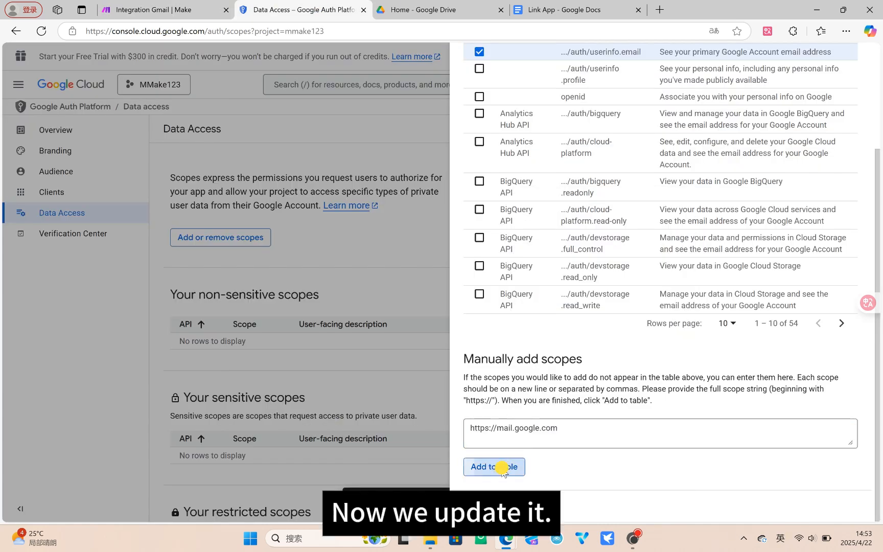
{"action": "left_click", "coordinate": [493, 506]}
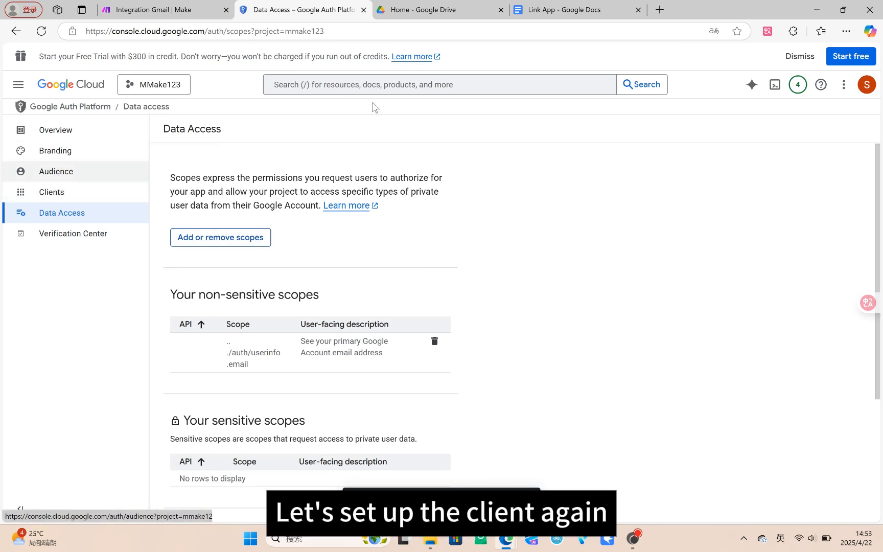
Step: Start creating an OAuth client with the application type Web application, keeping the name Web client 1
{"action": "left_click", "coordinate": [67, 192]}
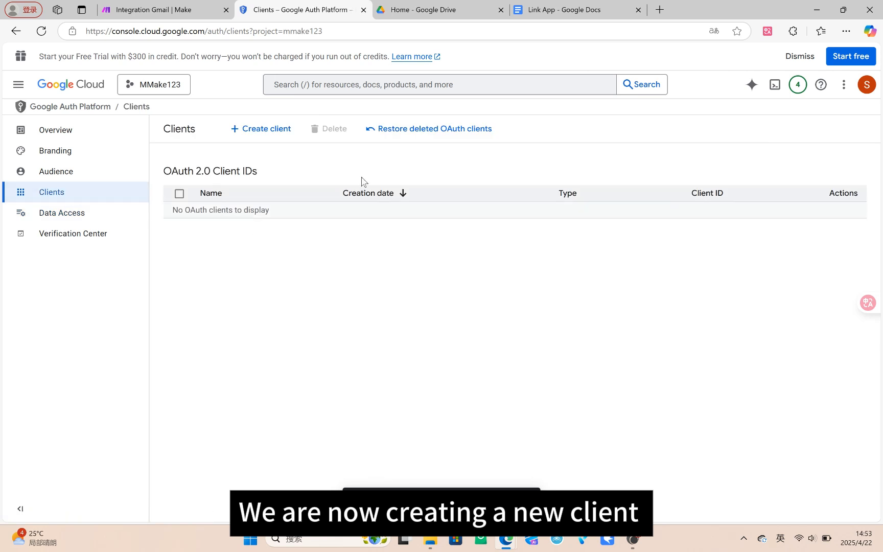
{"action": "left_click", "coordinate": [264, 133]}
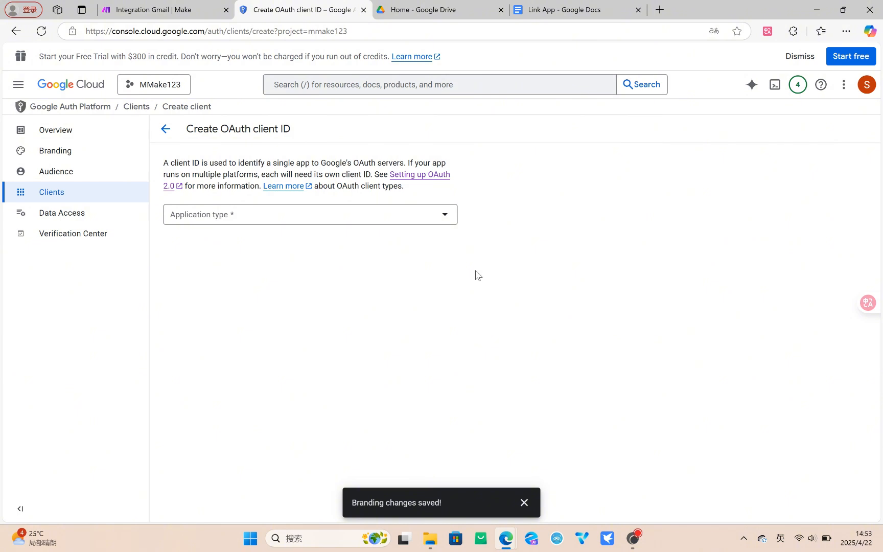
{"action": "left_click", "coordinate": [445, 216]}
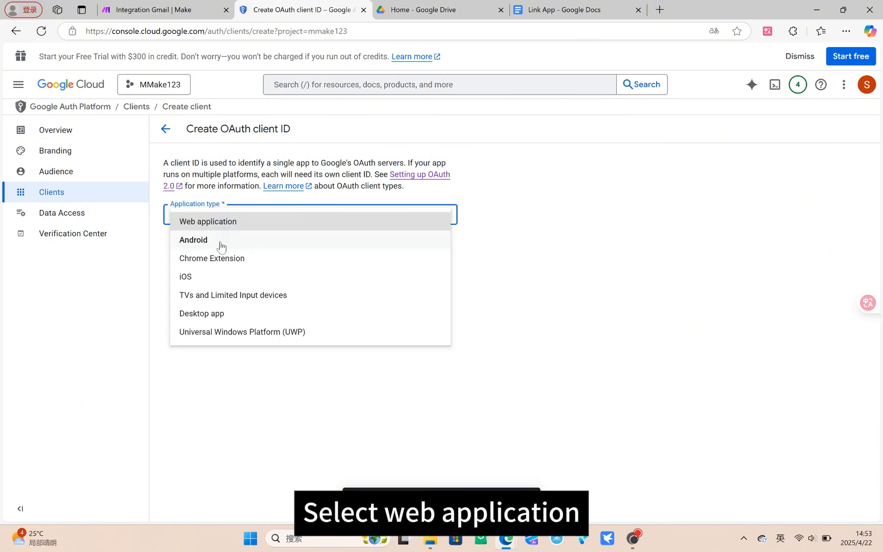
{"action": "left_click", "coordinate": [250, 223]}
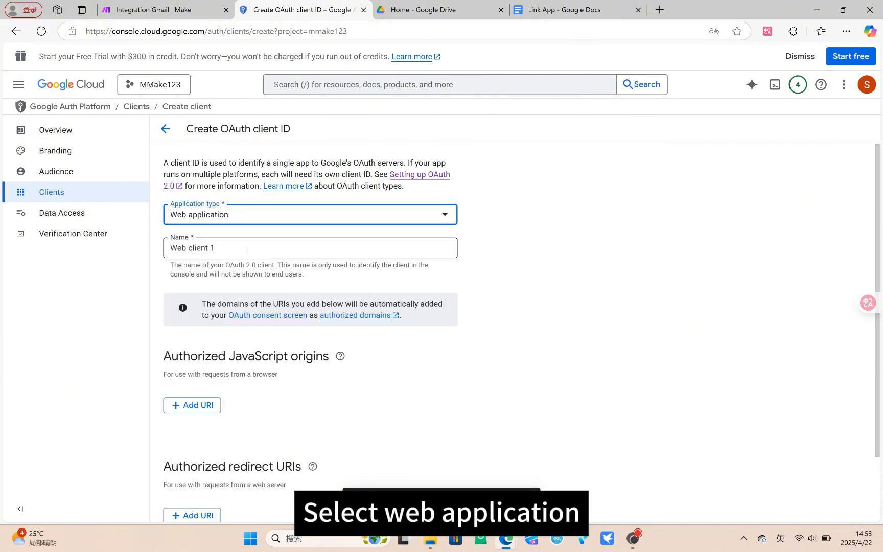
{"action": "left_click", "coordinate": [273, 247]}
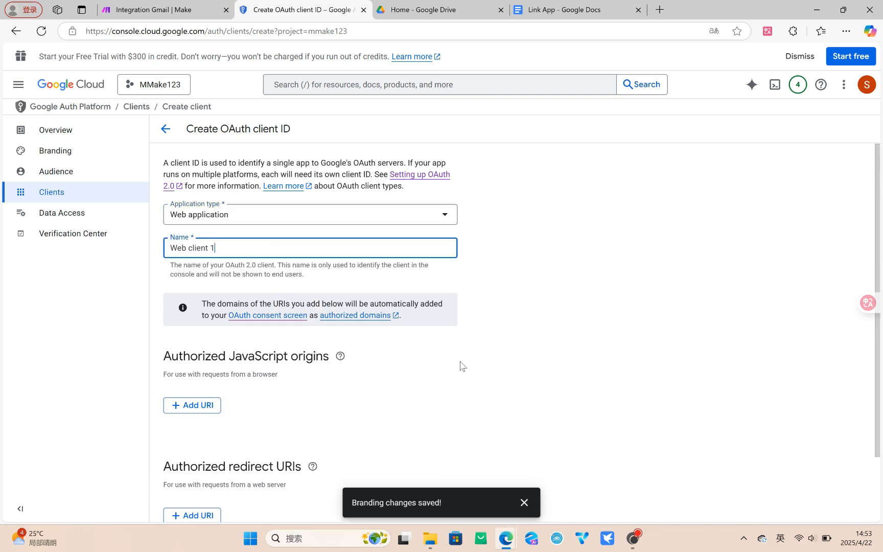
{"action": "scroll", "coordinate": [618, 298], "scroll_direction": "down", "scroll_amount": 2}
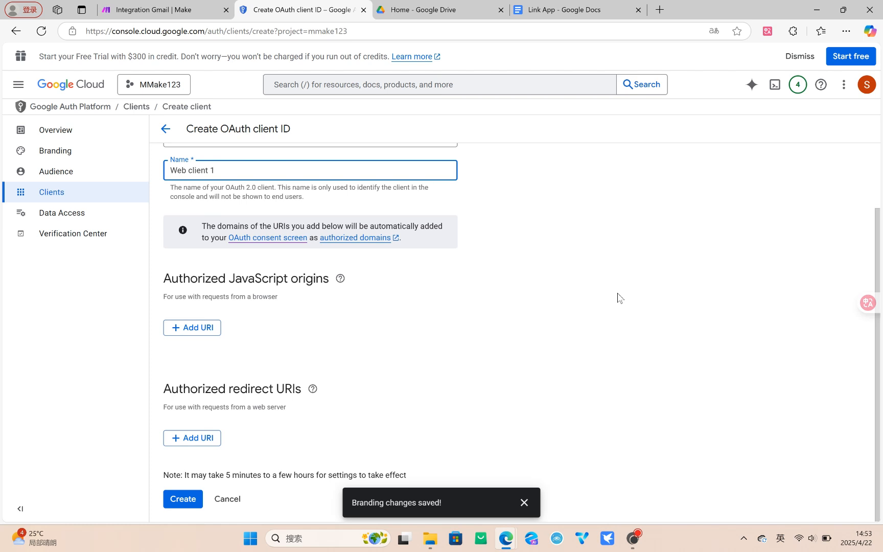
{"action": "left_click", "coordinate": [206, 441]}
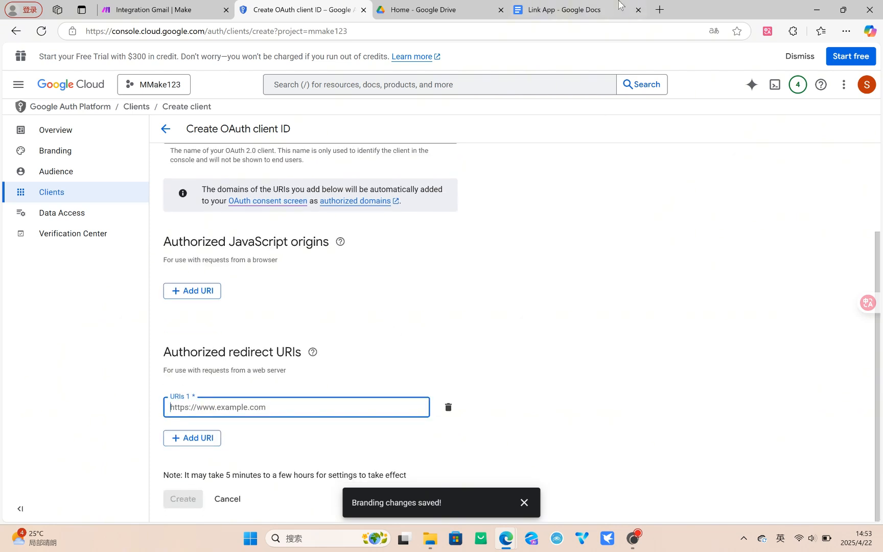
{"action": "left_click", "coordinate": [580, 10]}
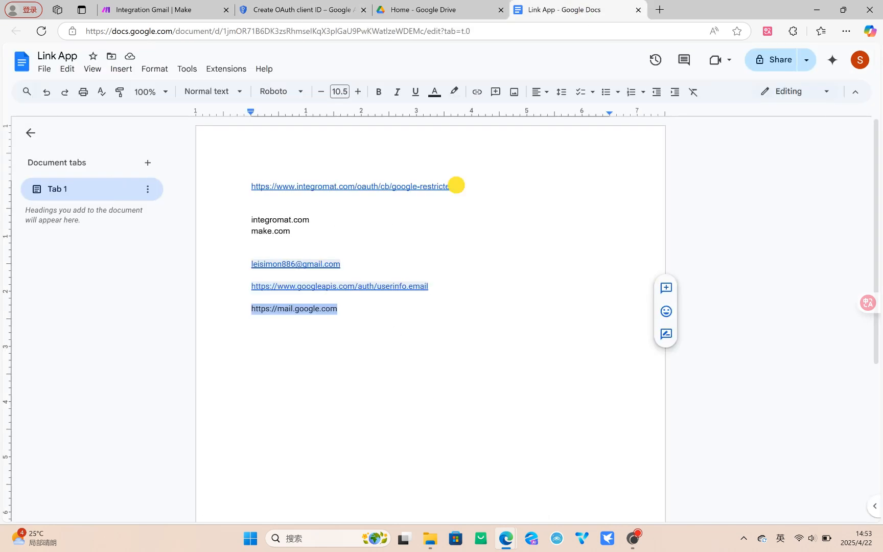
{"action": "left_click_drag", "start_coordinate": [455, 186], "coordinate": [254, 187]}
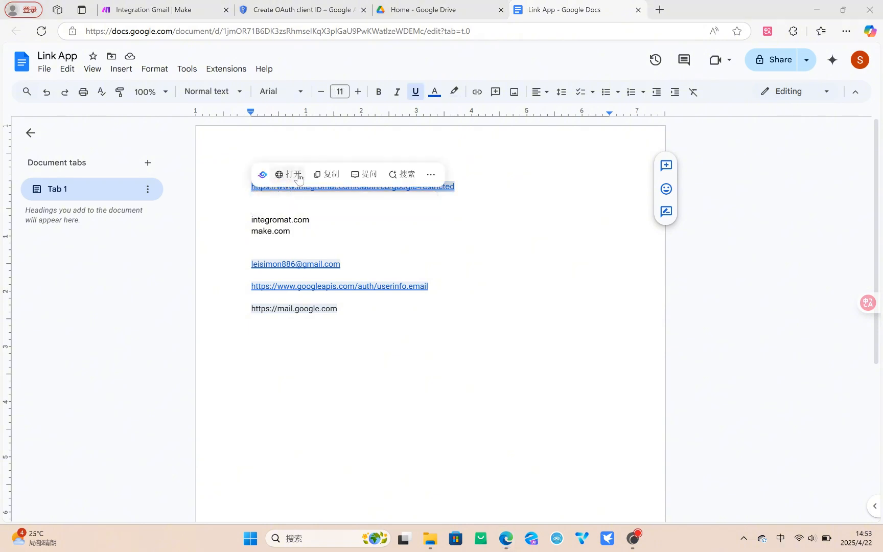
{"action": "left_click", "coordinate": [332, 179]}
Step: Return to Google Cloud, paste the copied integromat.com link as the authorized redirect URI and create the OAuth client
{"action": "left_click", "coordinate": [291, 11]}
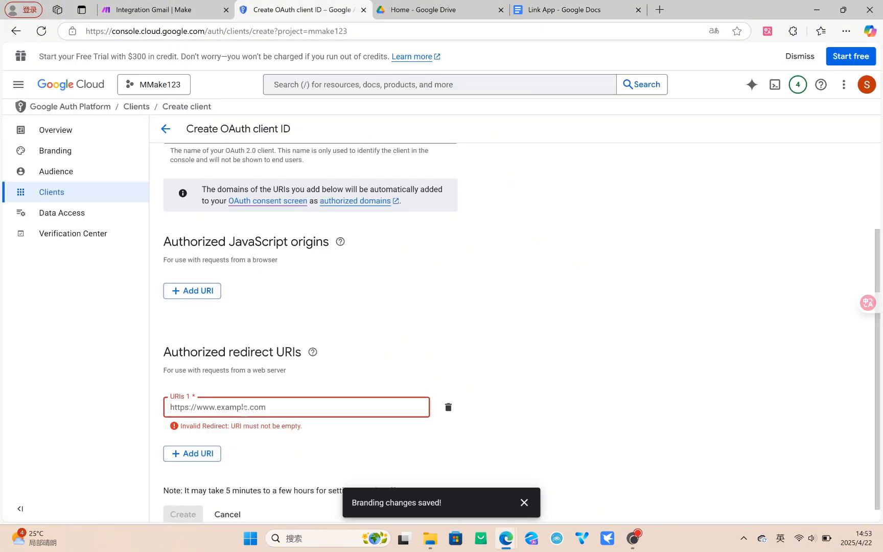
{"action": "right_click", "coordinate": [274, 407]}
{"action": "left_click", "coordinate": [272, 287]}
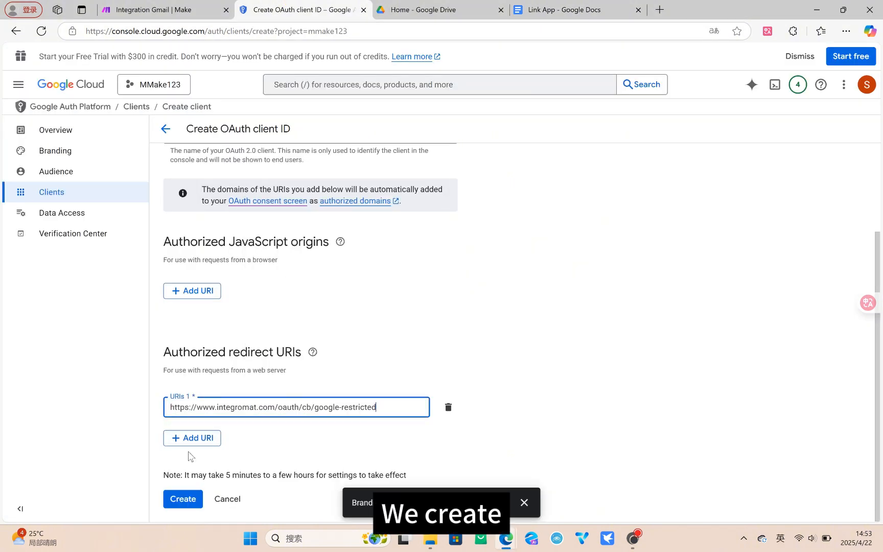
{"action": "left_click", "coordinate": [185, 499]}
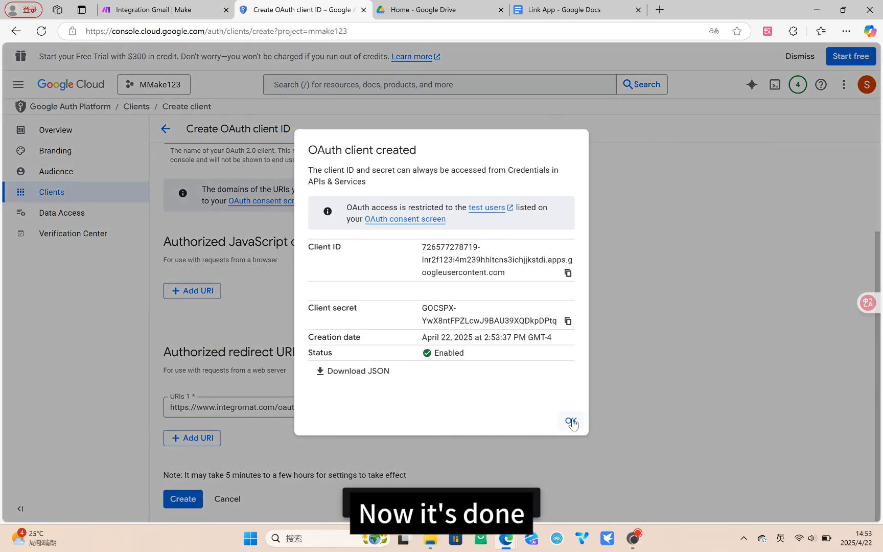
Step: Copy the new OAuth client's secret and paste it below the mail.google.com link in the Link App document
{"action": "left_click", "coordinate": [567, 322]}
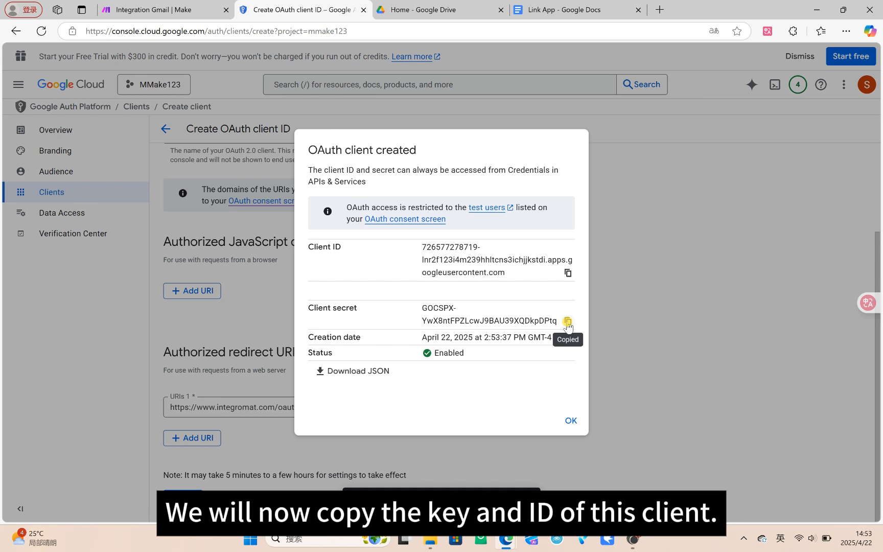
{"action": "left_click", "coordinate": [555, 9]}
{"action": "left_click", "coordinate": [223, 435]}
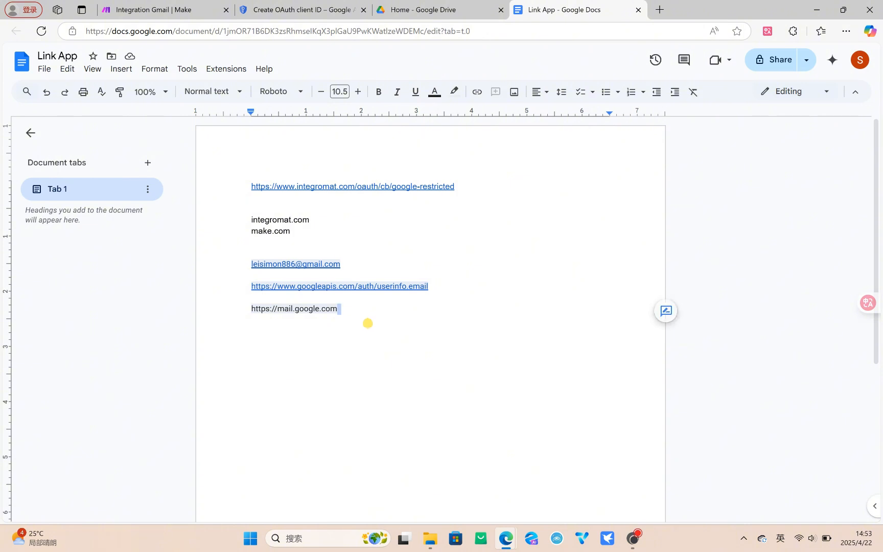
{"action": "key", "text": "Return"}
{"action": "key", "text": "Return"}
{"action": "key", "text": "ctrl+v"}
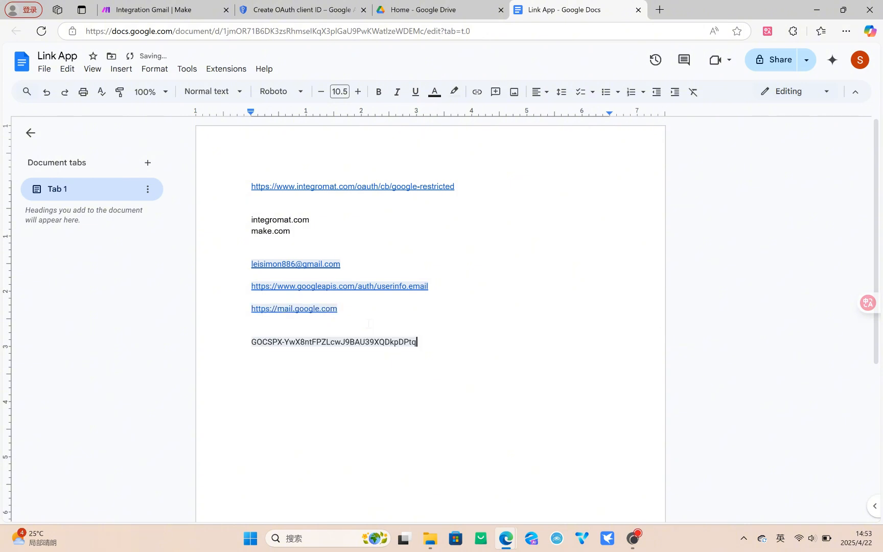
Step: Copy the OAuth client ID from Google Cloud and paste it below the client secret in the Link App document
{"action": "left_click", "coordinate": [307, 11]}
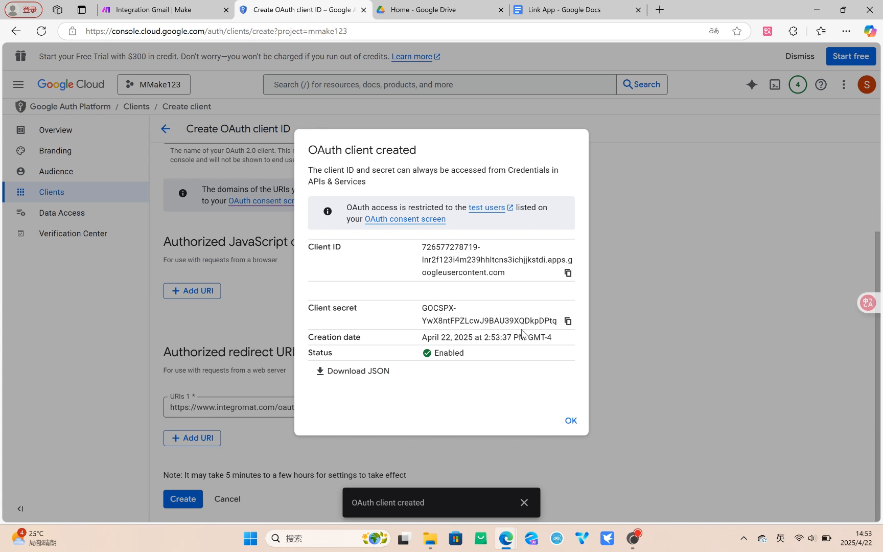
{"action": "left_click", "coordinate": [568, 273]}
{"action": "left_click", "coordinate": [556, 7]}
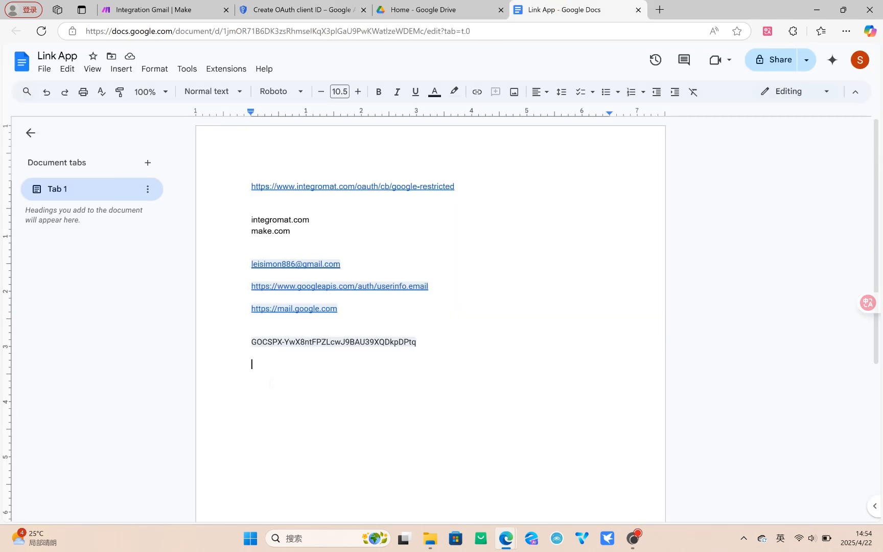
{"action": "key", "text": "Return"}
{"action": "key", "text": "ctrl+v"}
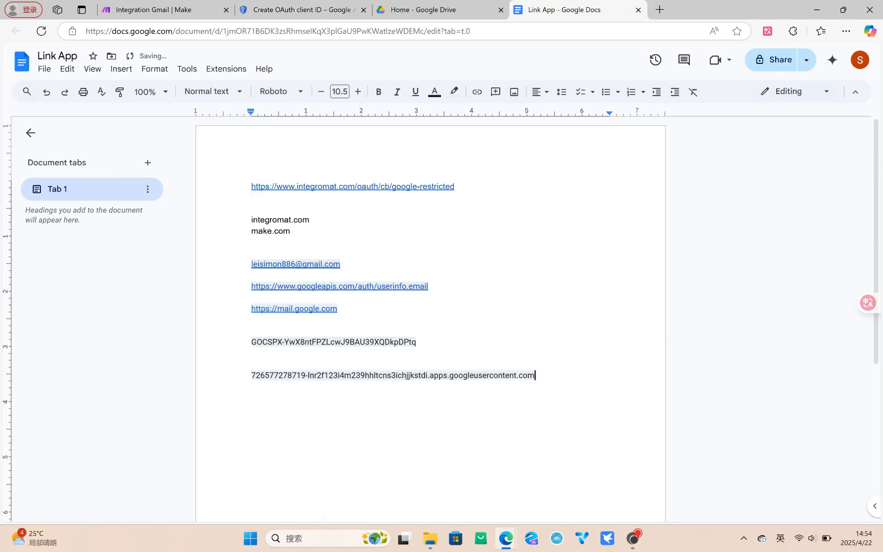
Step: Return to the OAuth client details, copy the client secret again and paste it over the one in the Link App document
{"action": "left_click", "coordinate": [310, 19]}
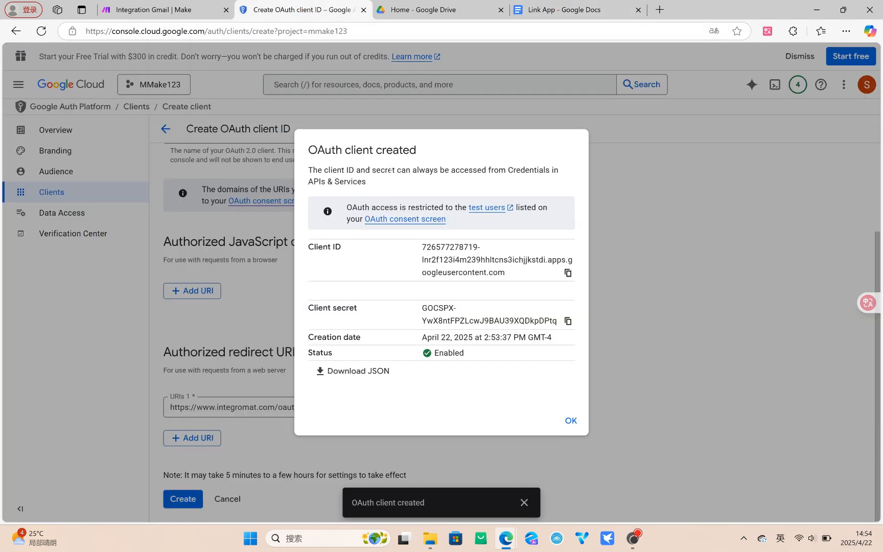
{"action": "left_click", "coordinate": [559, 9]}
{"action": "left_click_drag", "start_coordinate": [422, 349], "coordinate": [250, 347]}
{"action": "key", "text": "ctrl+v"}
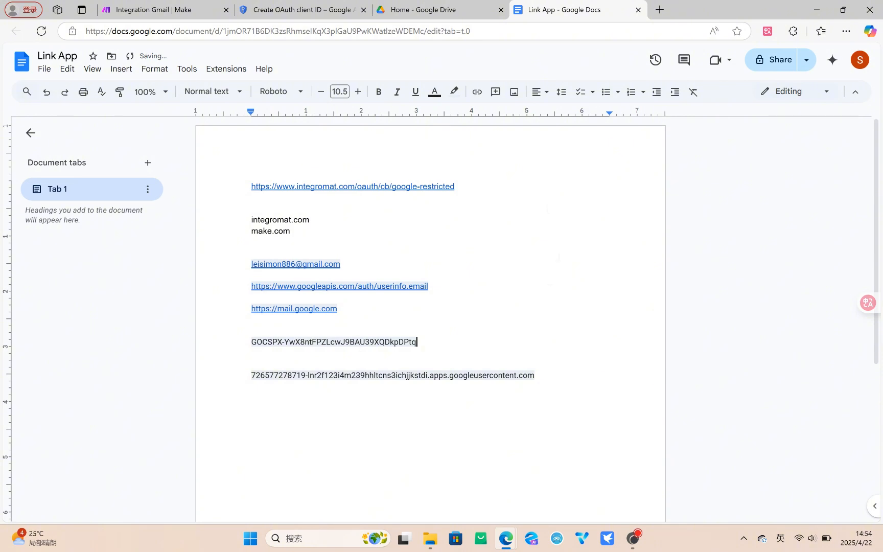
Step: Close the new OAuth client's details in Google Cloud and show the advanced settings of the Gmail connection in Make
{"action": "left_click", "coordinate": [302, 10]}
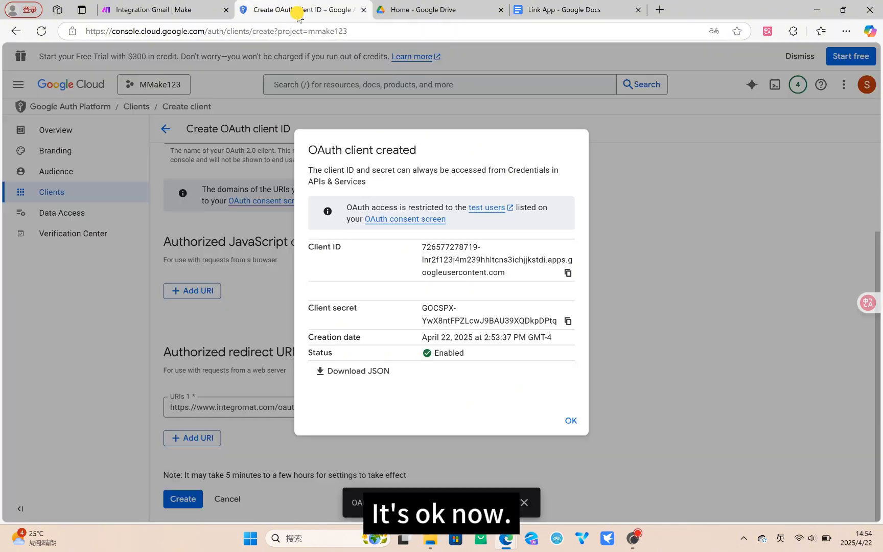
{"action": "left_click", "coordinate": [570, 420]}
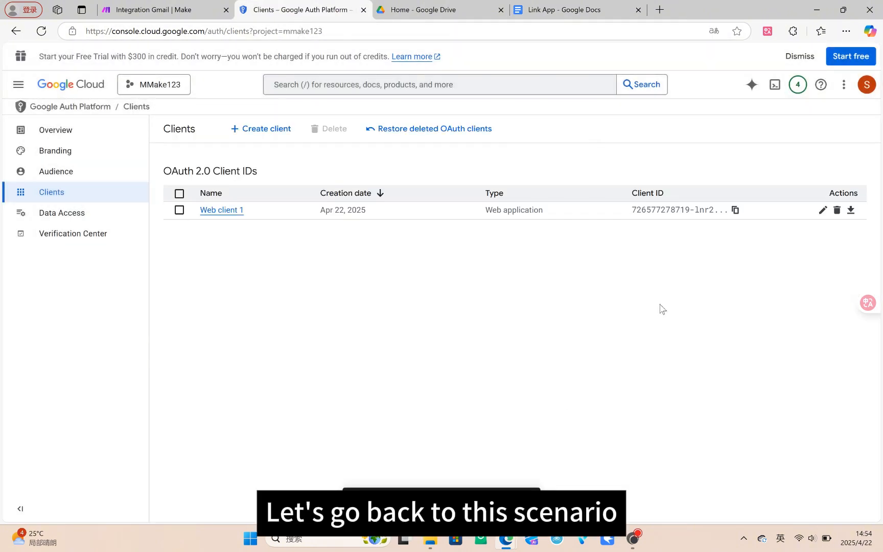
{"action": "left_click", "coordinate": [138, 11]}
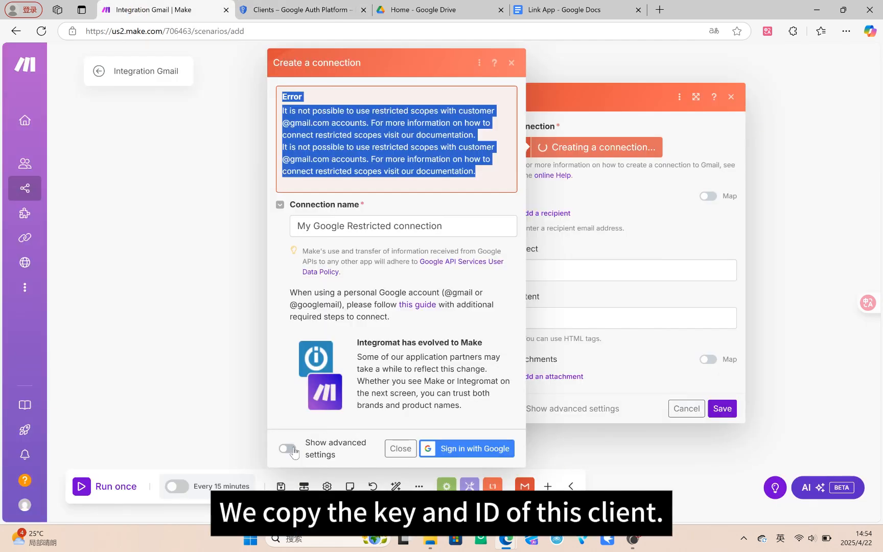
{"action": "left_click", "coordinate": [288, 448]}
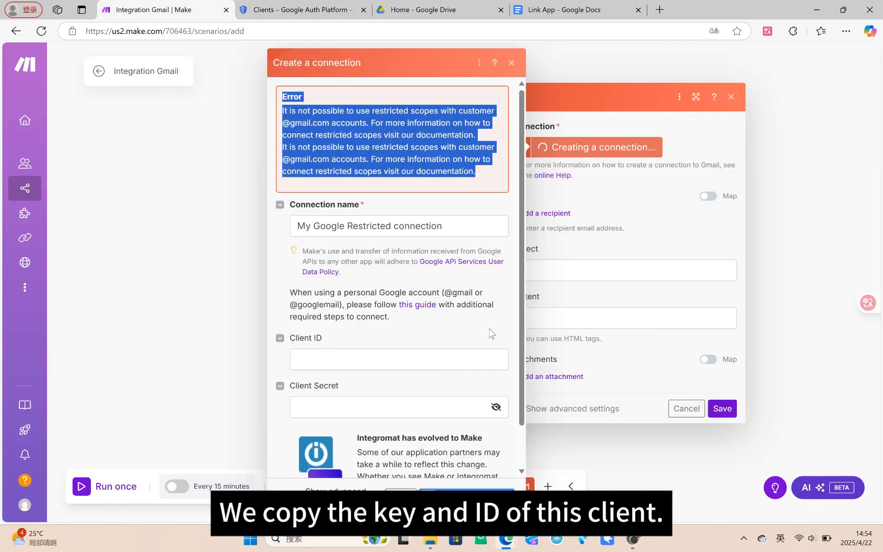
Step: Paste the copied client secret into the connection's Client Secret field and reveal its characters
{"action": "left_click", "coordinate": [323, 405]}
{"action": "key", "text": "ctrl+v"}
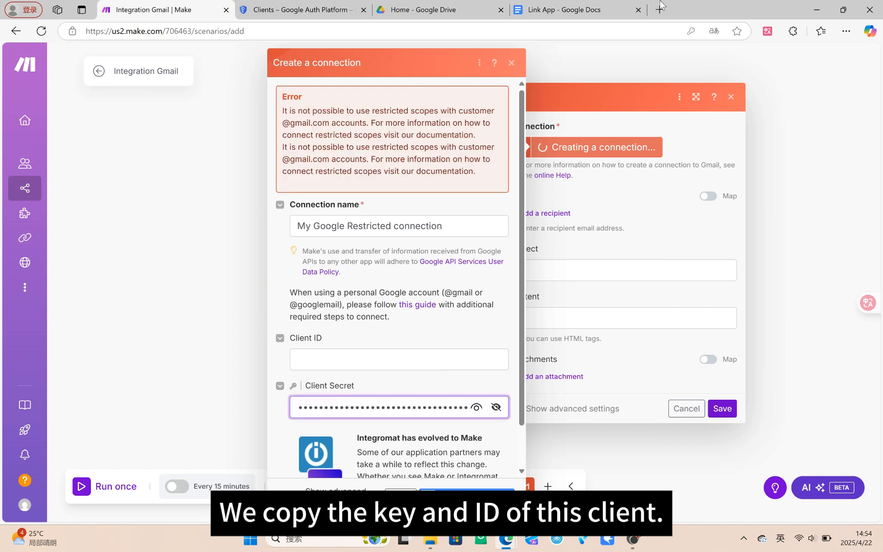
{"action": "left_click", "coordinate": [496, 407]}
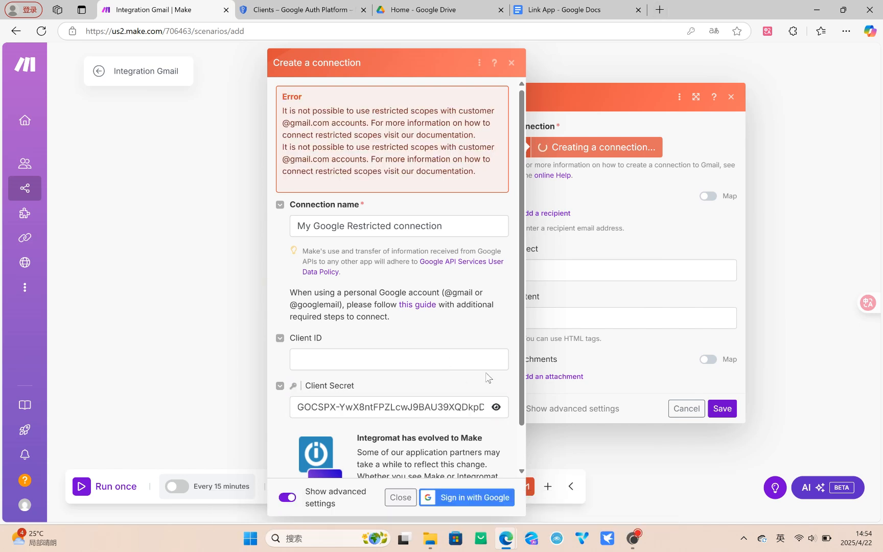
Step: Copy the OAuth client ID from the Link App document and paste it into the Make connection's Client ID field
{"action": "left_click", "coordinate": [571, 9]}
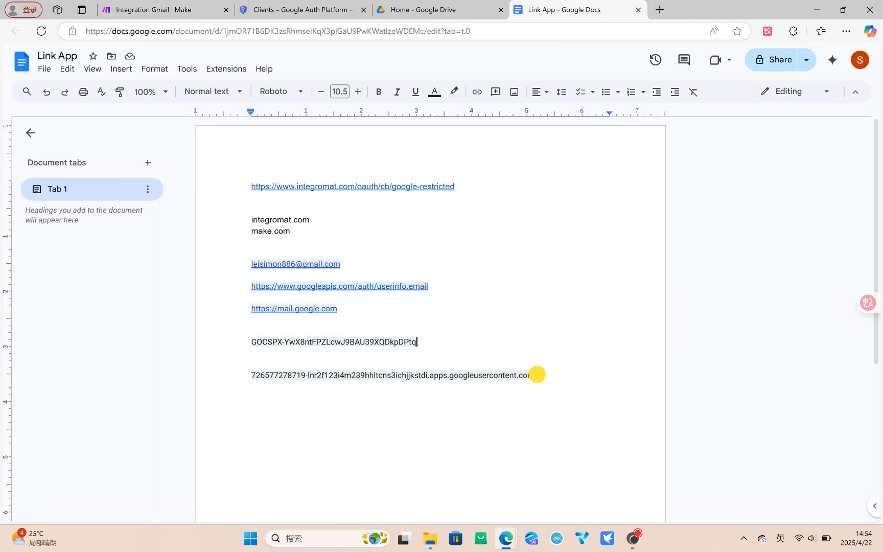
{"action": "left_click_drag", "start_coordinate": [536, 375], "coordinate": [248, 378]}
{"action": "key", "text": "ctrl+c"}
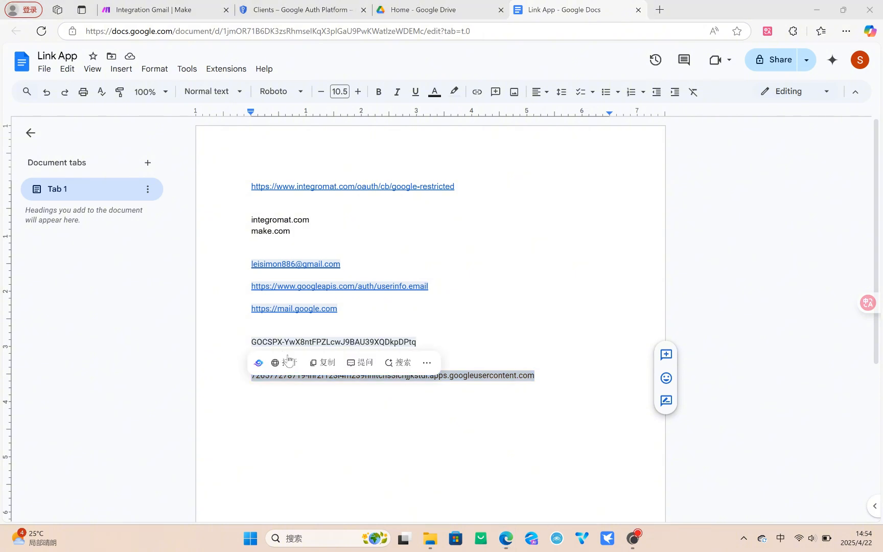
{"action": "left_click", "coordinate": [148, 9]}
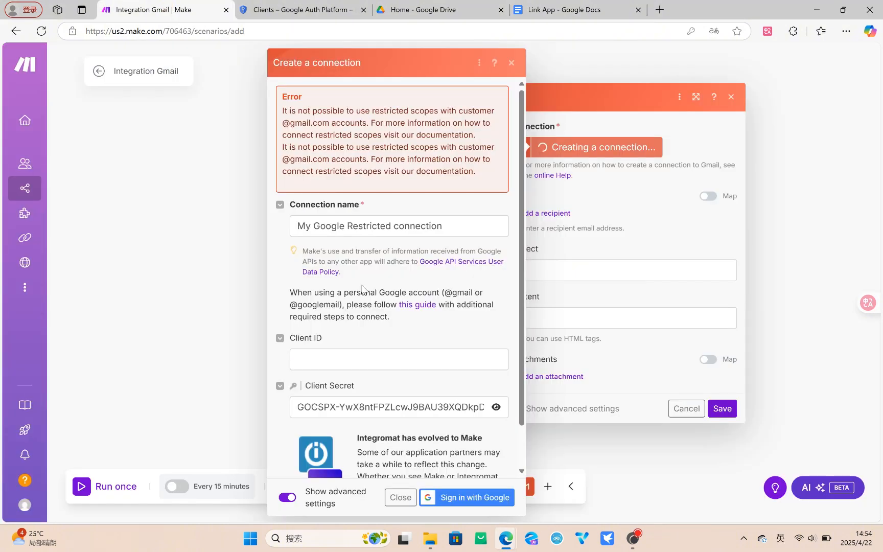
{"action": "left_click", "coordinate": [312, 359]}
{"action": "right_click", "coordinate": [318, 359]}
{"action": "left_click", "coordinate": [333, 228]}
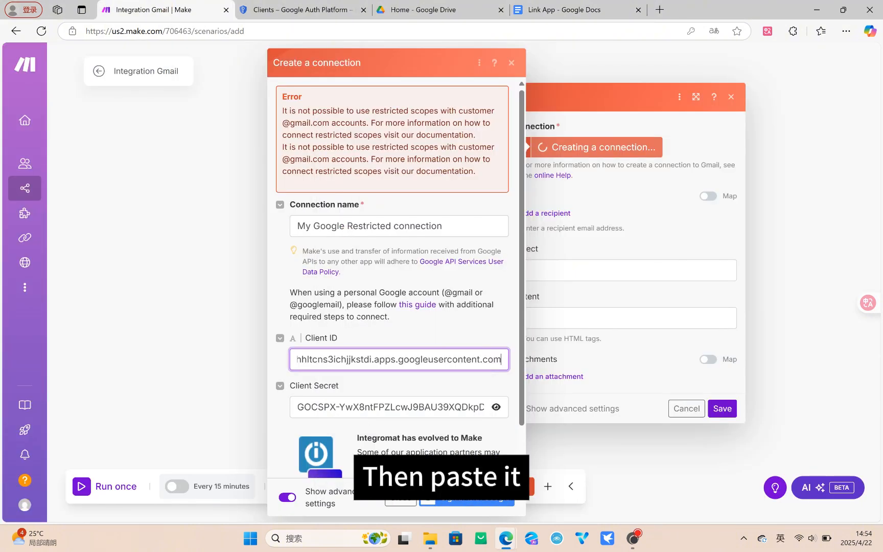
Step: Start the Google sign-in for the connection, choose the test user's Gmail account and continue past the unverified-app warning to integromat.com's access request
{"action": "left_click", "coordinate": [298, 407]}
{"action": "key", "text": "Return"}
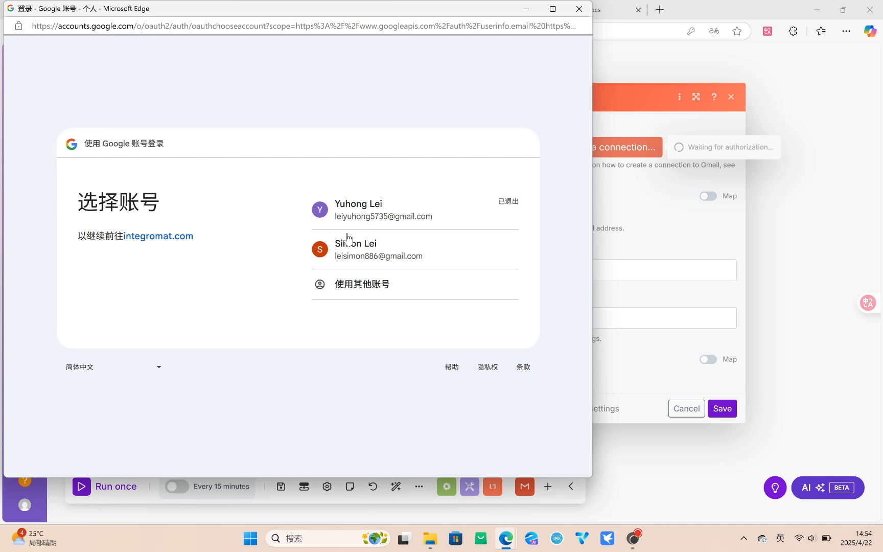
{"action": "left_click", "coordinate": [347, 240]}
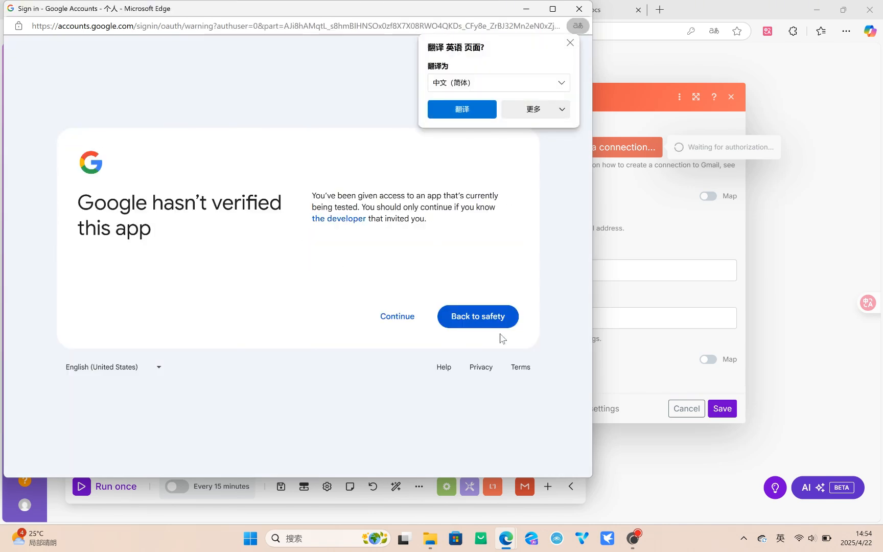
{"action": "left_click", "coordinate": [571, 43]}
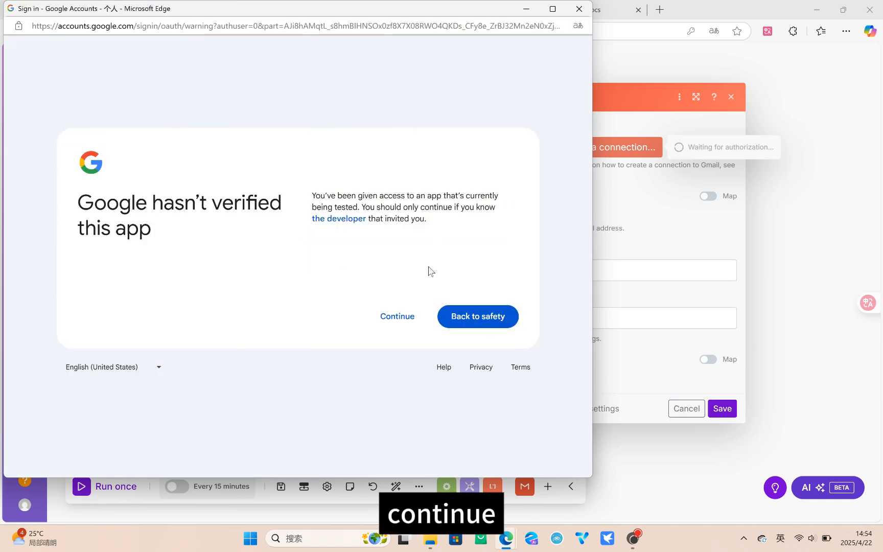
{"action": "left_click", "coordinate": [402, 315]}
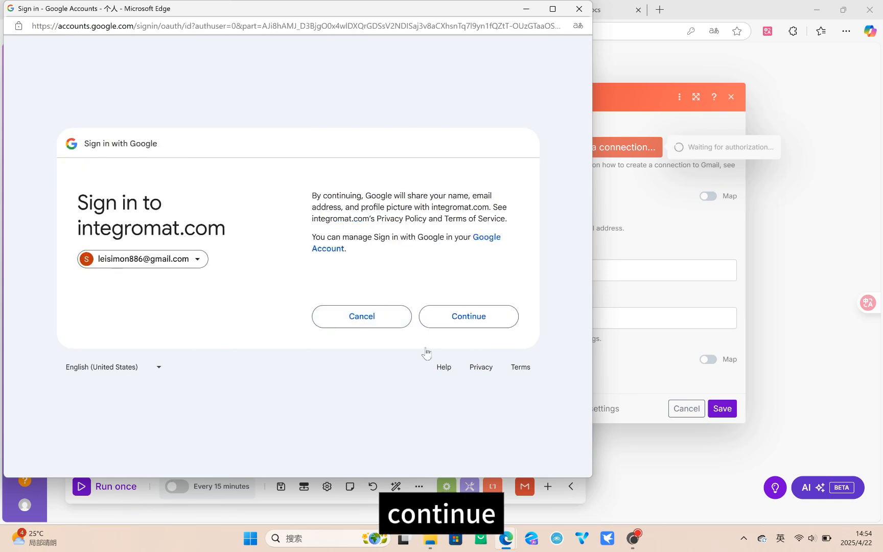
{"action": "left_click", "coordinate": [476, 318]}
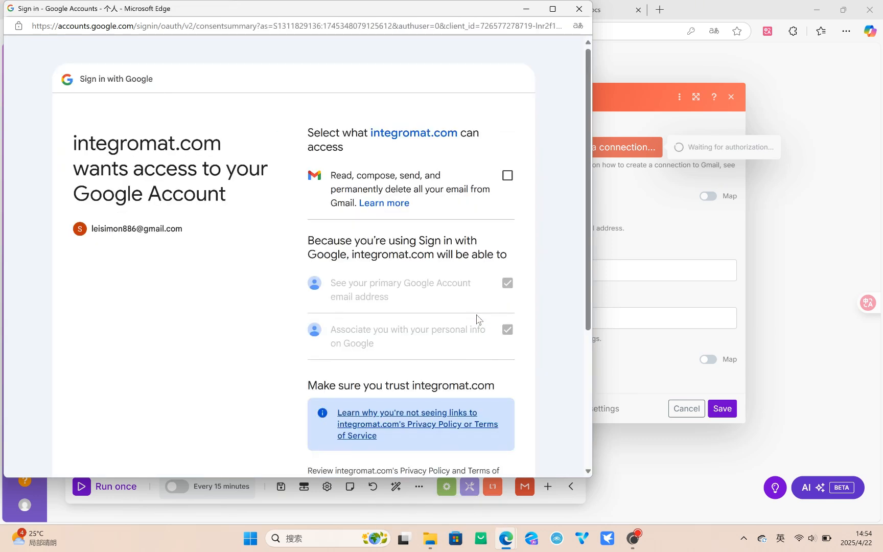
Step: Allow integromat.com to read, compose, send and permanently delete all Gmail email and approve the access request
{"action": "left_click", "coordinate": [507, 166]}
{"action": "scroll", "coordinate": [453, 307], "scroll_direction": "down", "scroll_amount": 5}
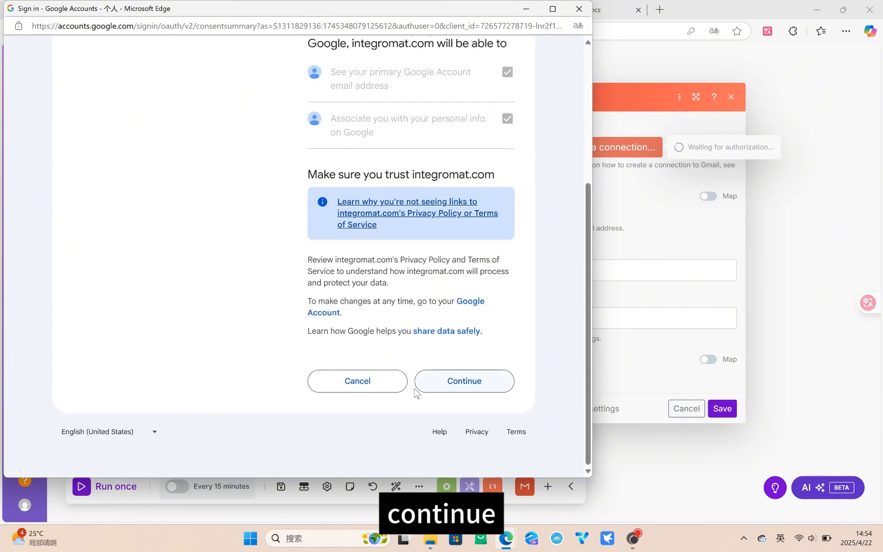
{"action": "left_click", "coordinate": [476, 380]}
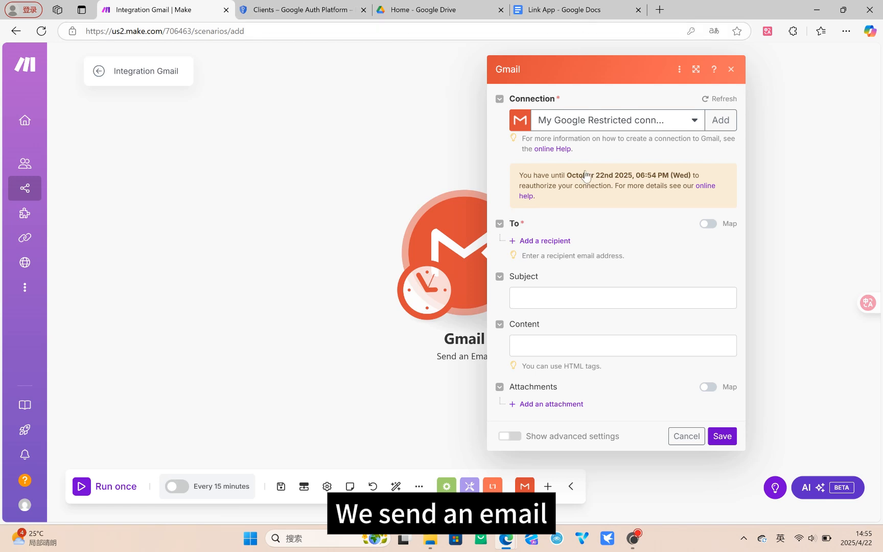
Step: Copy the Gmail address from the Link App document and add it as the recipient in Make's Gmail module
{"action": "left_click", "coordinate": [562, 11]}
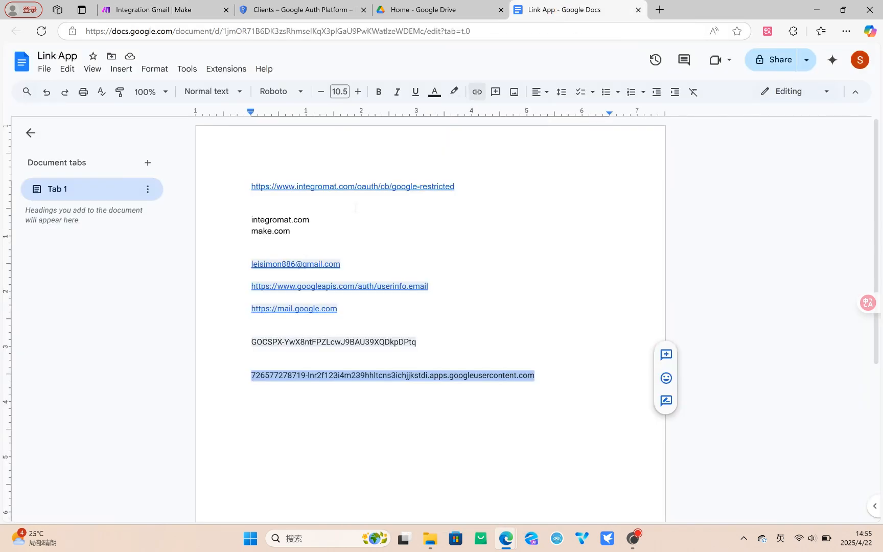
{"action": "left_click_drag", "start_coordinate": [340, 264], "coordinate": [254, 264]}
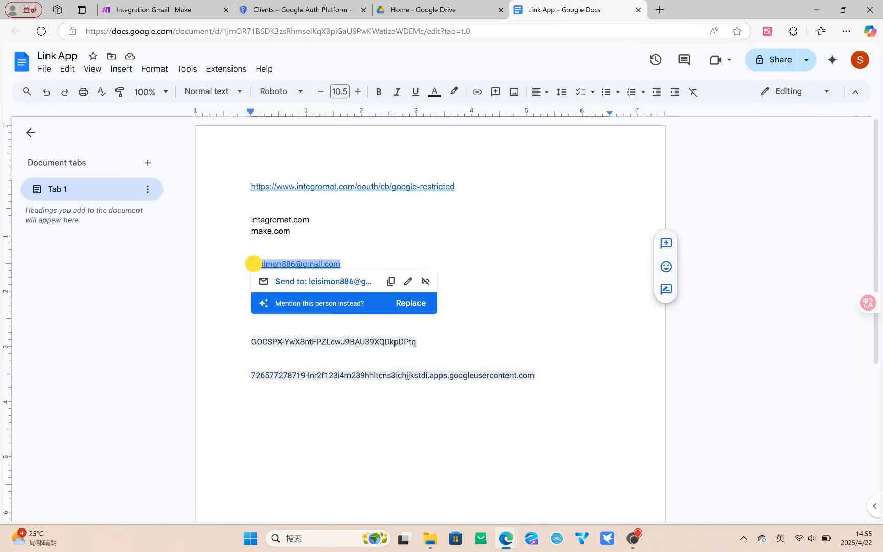
{"action": "key", "text": "ctrl+v"}
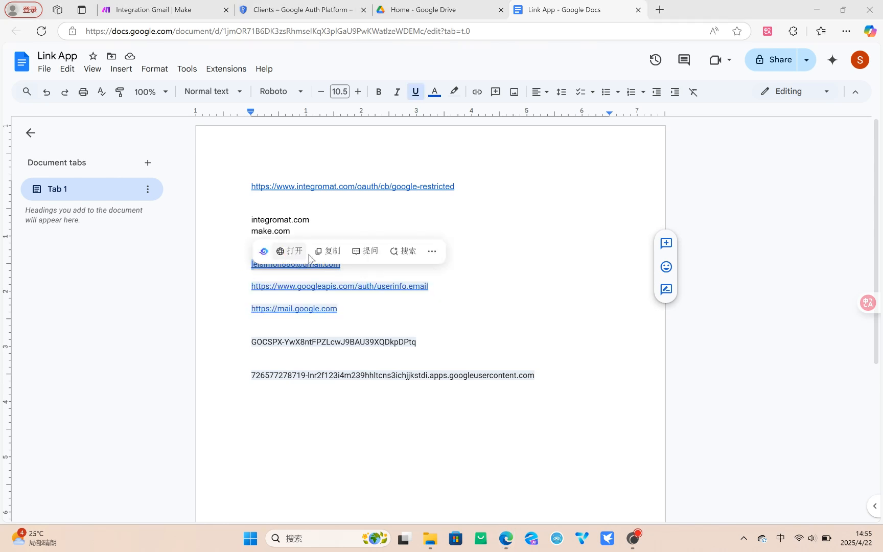
{"action": "left_click", "coordinate": [153, 10]}
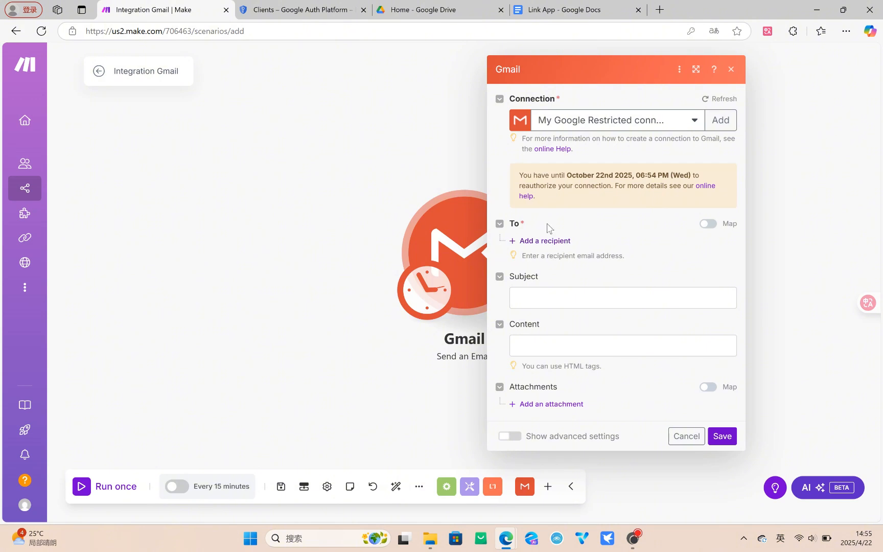
{"action": "left_click", "coordinate": [565, 245]}
{"action": "left_click", "coordinate": [557, 251]}
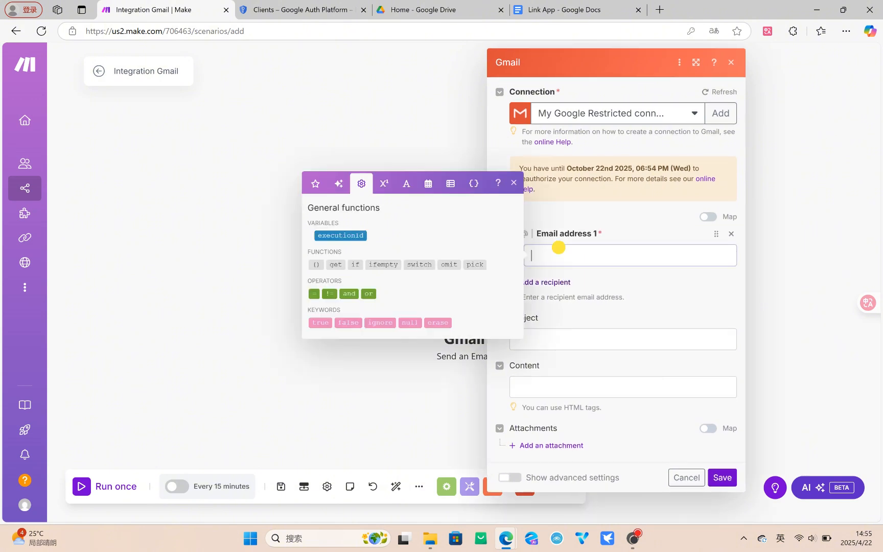
{"action": "right_click", "coordinate": [558, 251]}
{"action": "left_click", "coordinate": [574, 358]}
Step: Set the email's subject to "I send an email to myself"
{"action": "left_click", "coordinate": [567, 339]}
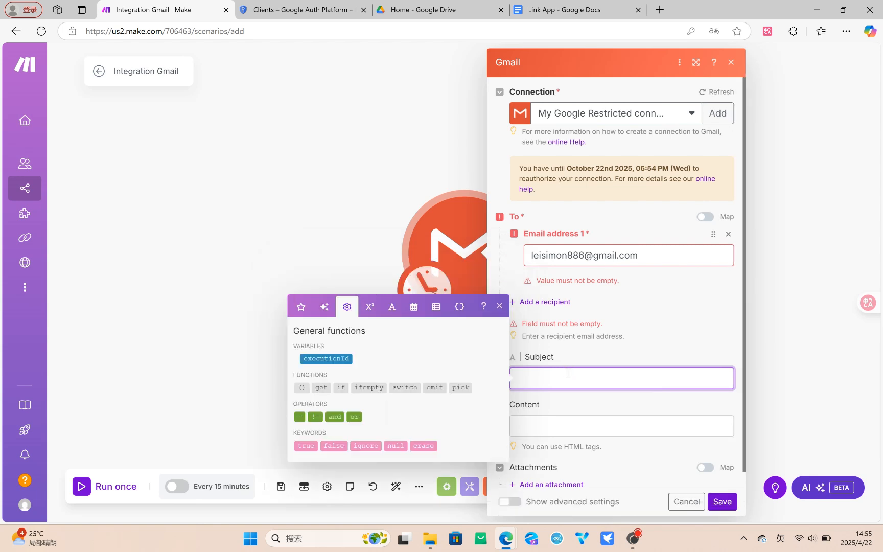
{"action": "type", "text": "I"}
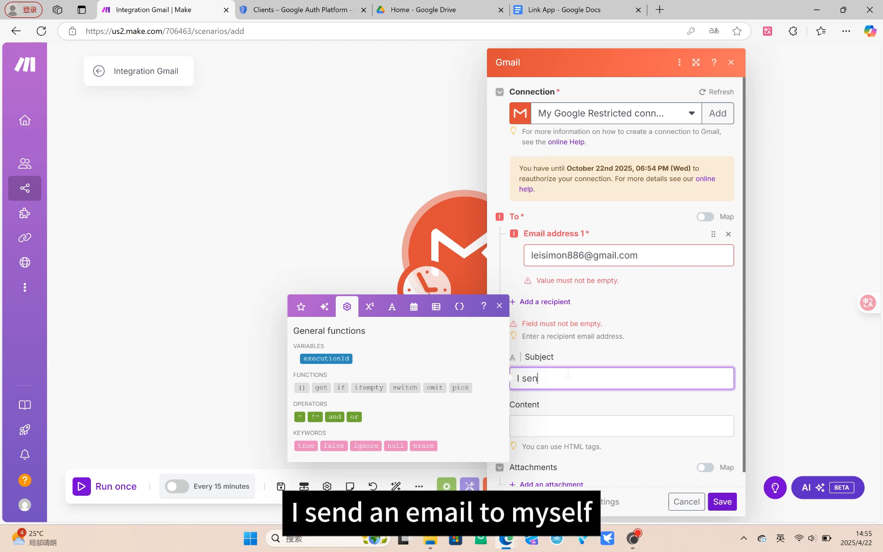
{"action": "type", "text": "send an email to myself"}
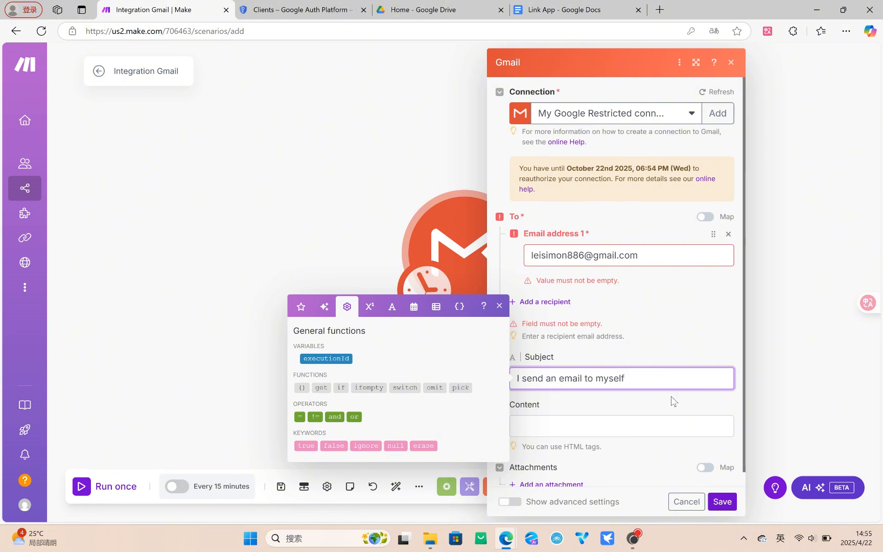
Step: Copy the subject text into the email content and extend it to "I send an email to myself!You can check it!"
{"action": "left_click_drag", "start_coordinate": [654, 376], "coordinate": [504, 378]}
{"action": "key", "text": "ctrl+c"}
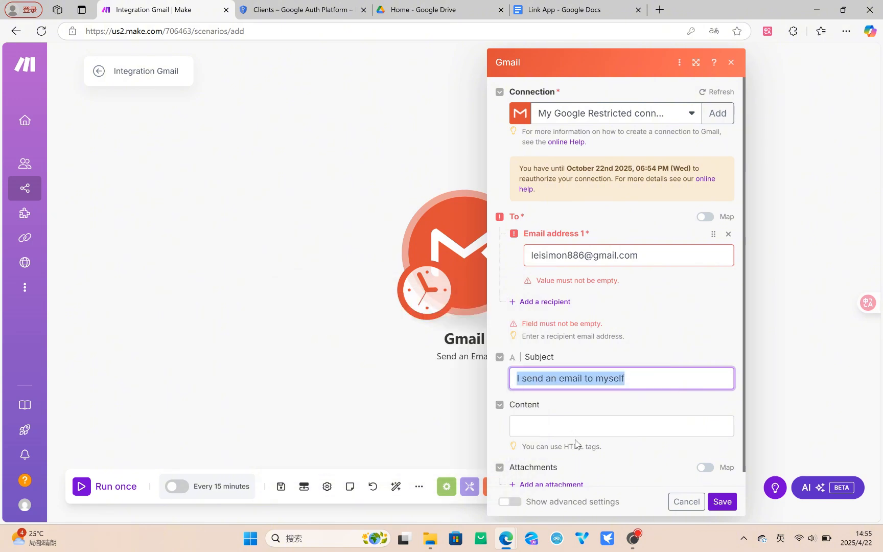
{"action": "left_click", "coordinate": [614, 420]}
{"action": "key", "text": "ctrl+v"}
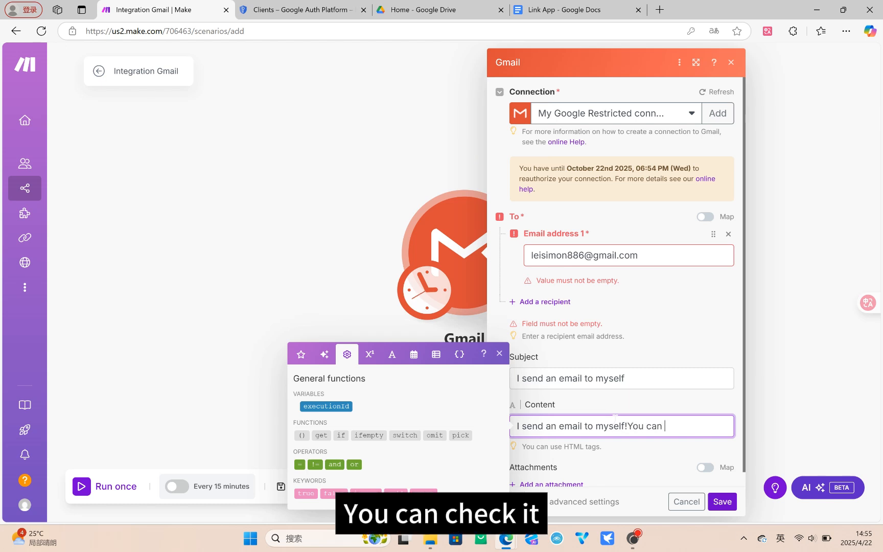
{"action": "type", "text": "!You can check"}
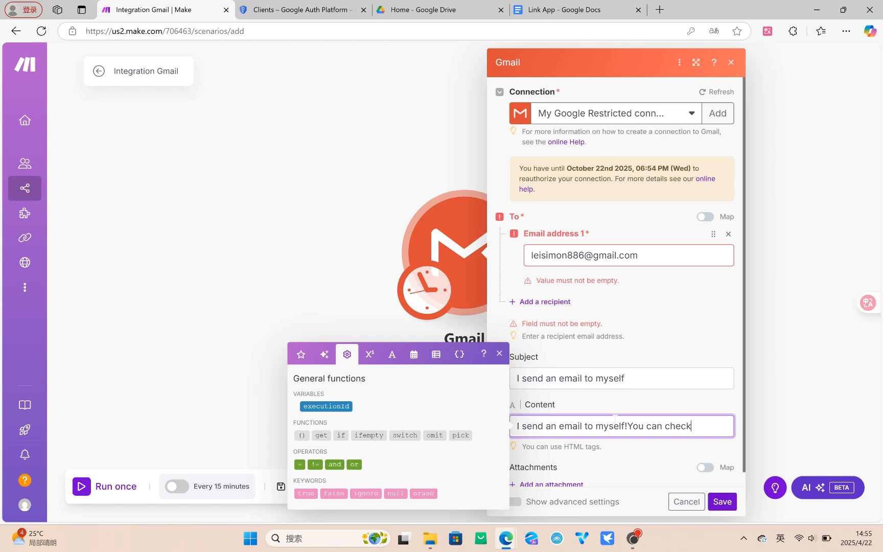
{"action": "type", "text": " it!"}
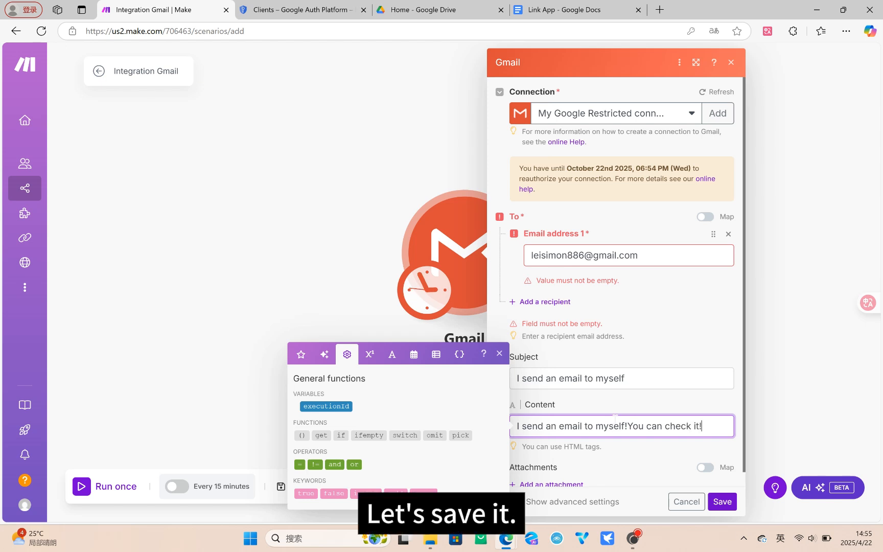
Step: Save the Gmail module's settings and run the scenario once
{"action": "left_click", "coordinate": [722, 501]}
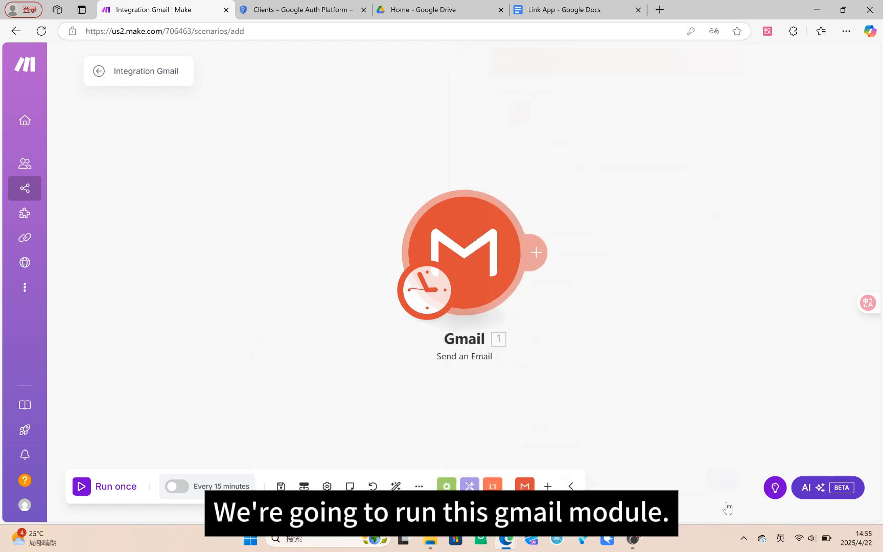
{"action": "left_click", "coordinate": [83, 488]}
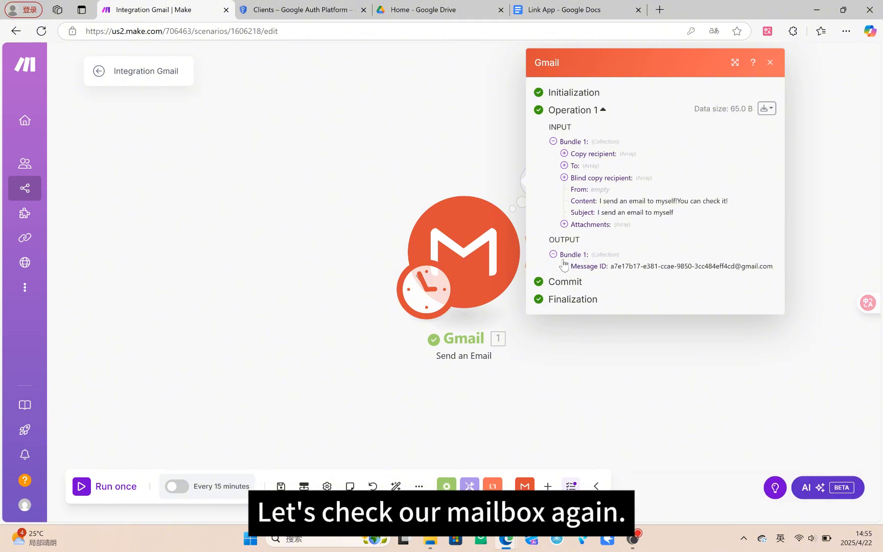
Step: Switch to Google Drive, open Gmail from there and check the received message "I send an email to myself"
{"action": "left_click", "coordinate": [429, 12]}
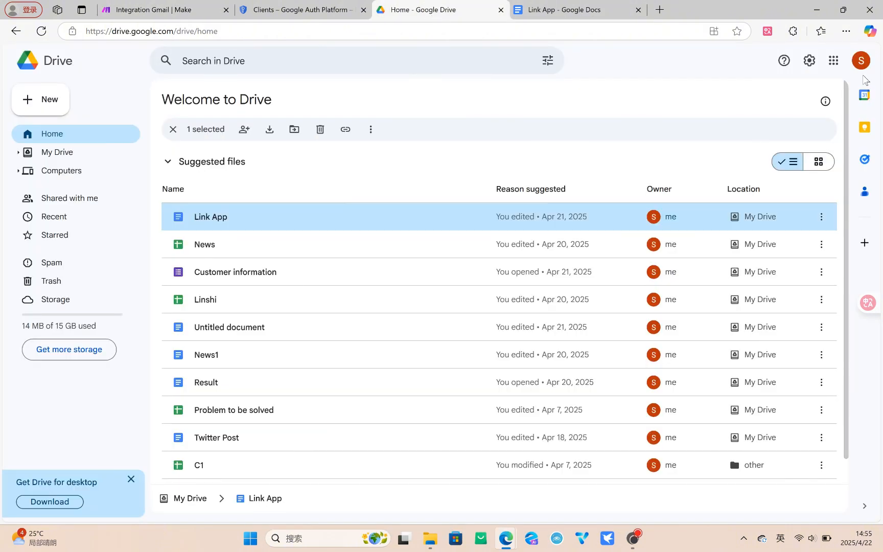
{"action": "left_click", "coordinate": [861, 61]}
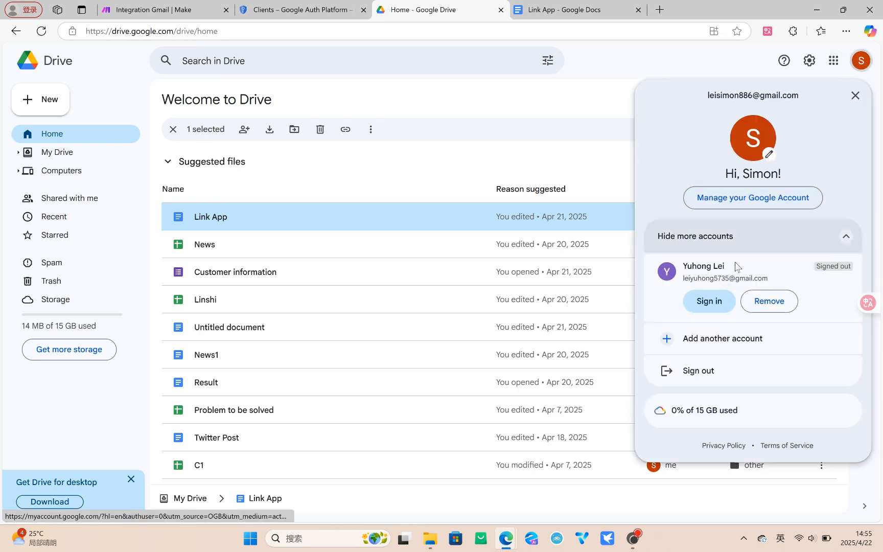
{"action": "left_click", "coordinate": [833, 62]}
{"action": "left_click", "coordinate": [828, 132]}
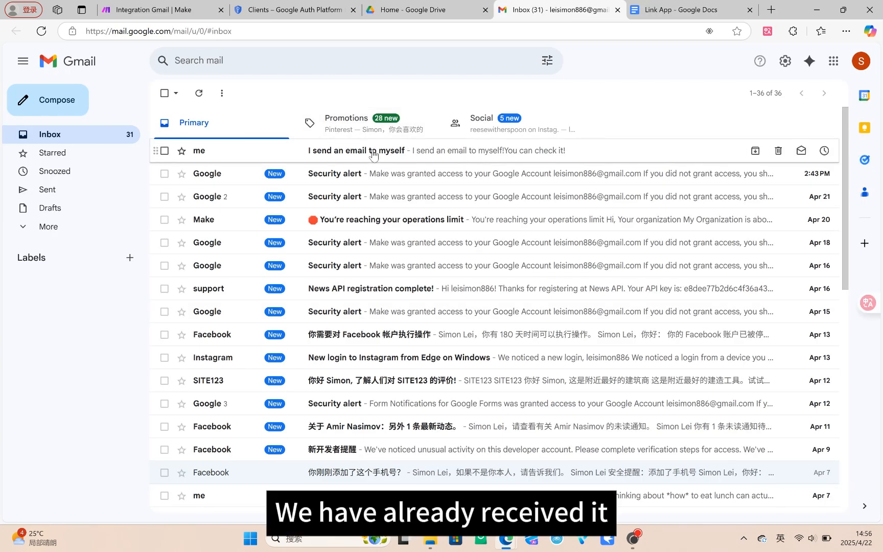
{"action": "left_click", "coordinate": [374, 153]}
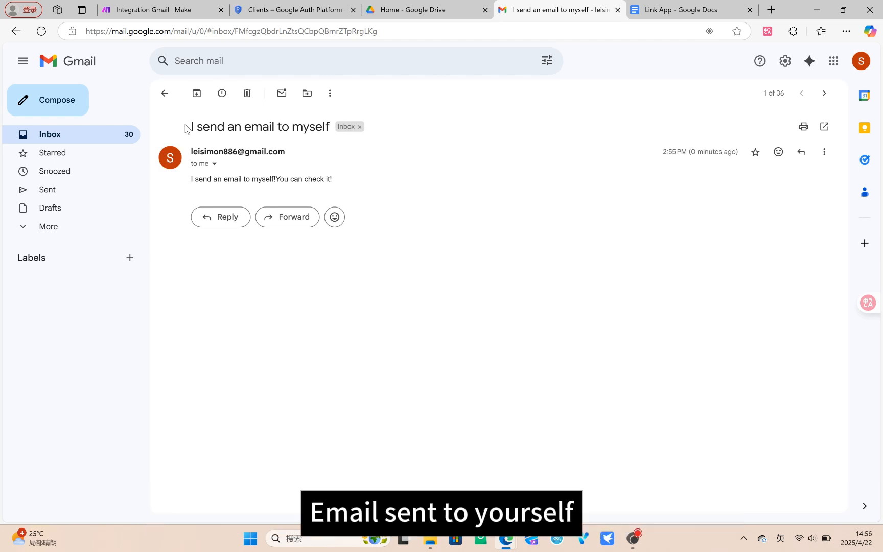
{"action": "left_click_drag", "start_coordinate": [185, 126], "coordinate": [272, 138]}
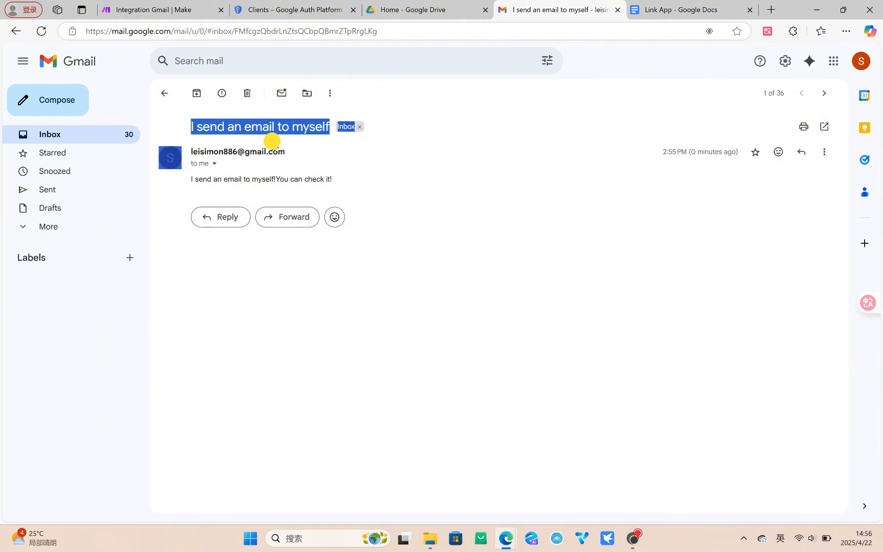
{"action": "left_click", "coordinate": [435, 227]}
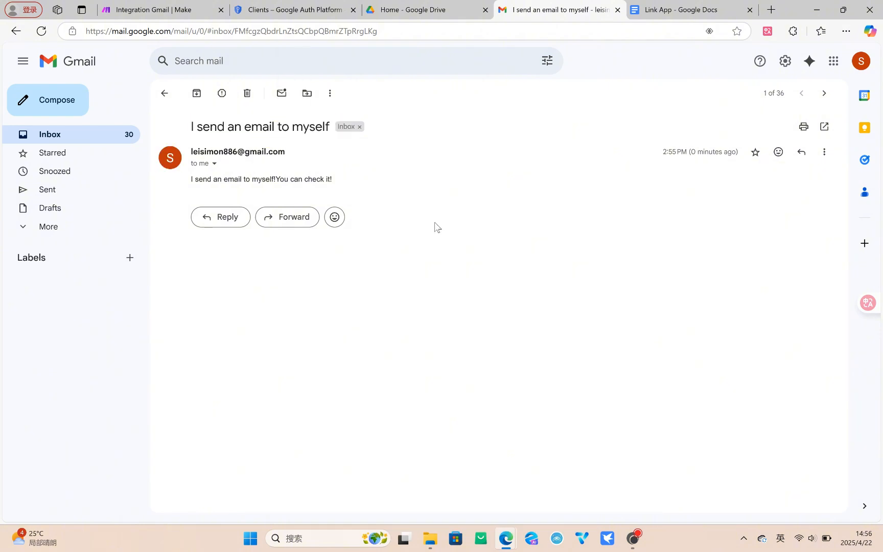
Step: Return to the Integration Gmail scenario in Make and close the Gmail module's run details
{"action": "left_click", "coordinate": [284, 14]}
{"action": "left_click", "coordinate": [134, 11]}
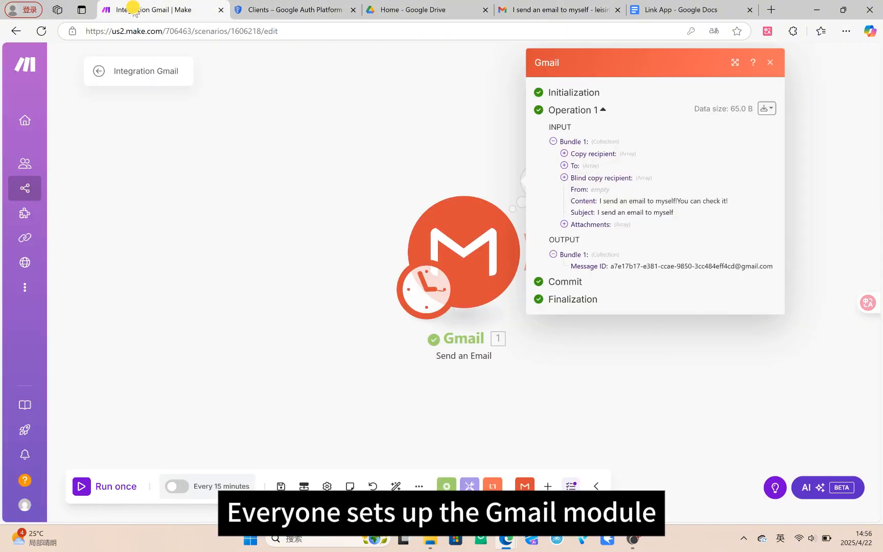
{"action": "left_click", "coordinate": [630, 406]}
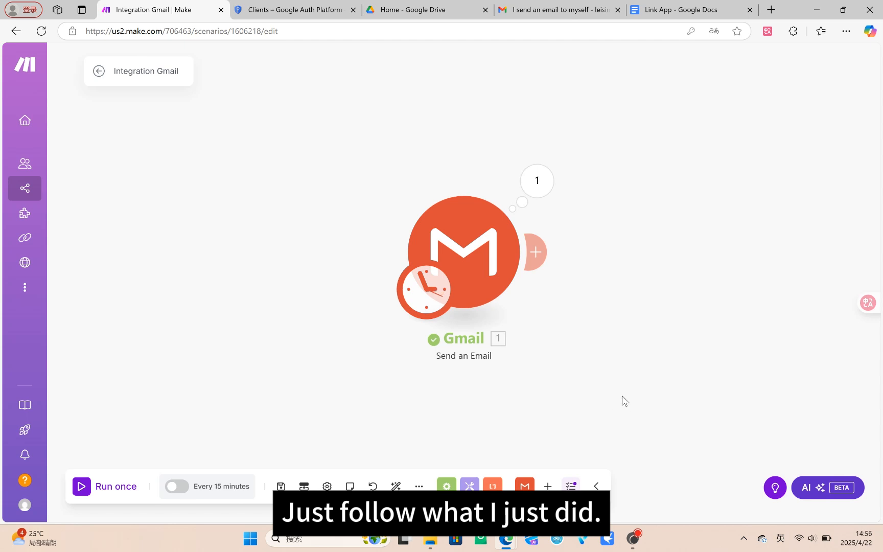